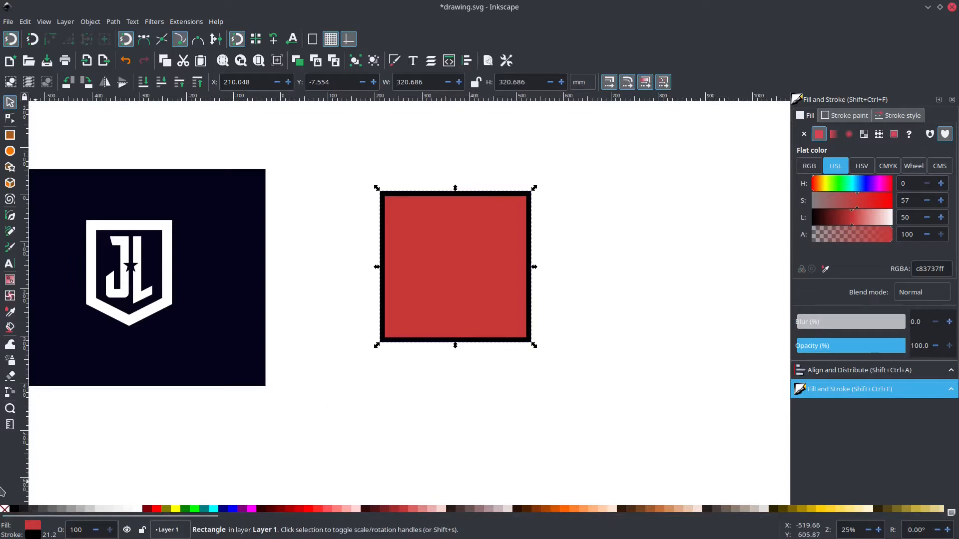
Remove the red square's fill and set its stroke width unit to px.
click(5, 510)
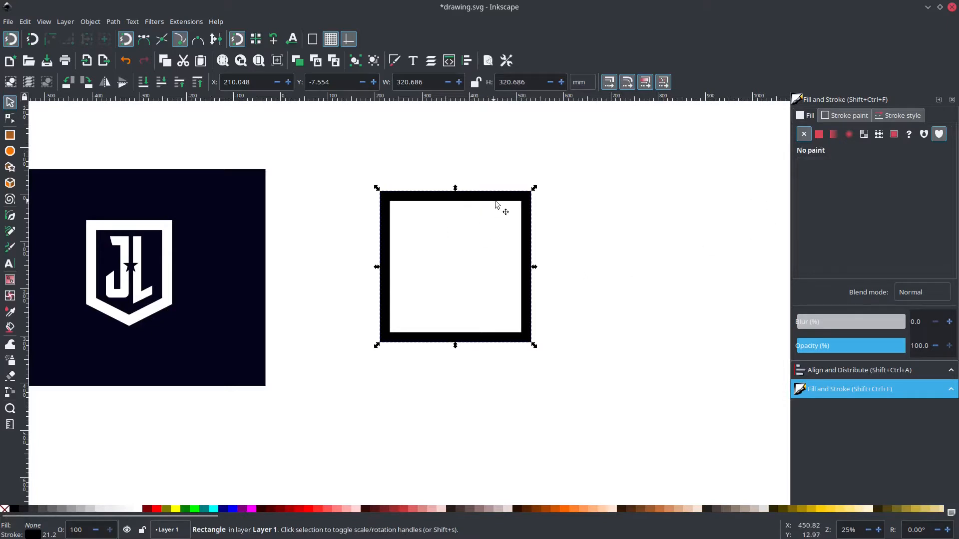
click(892, 117)
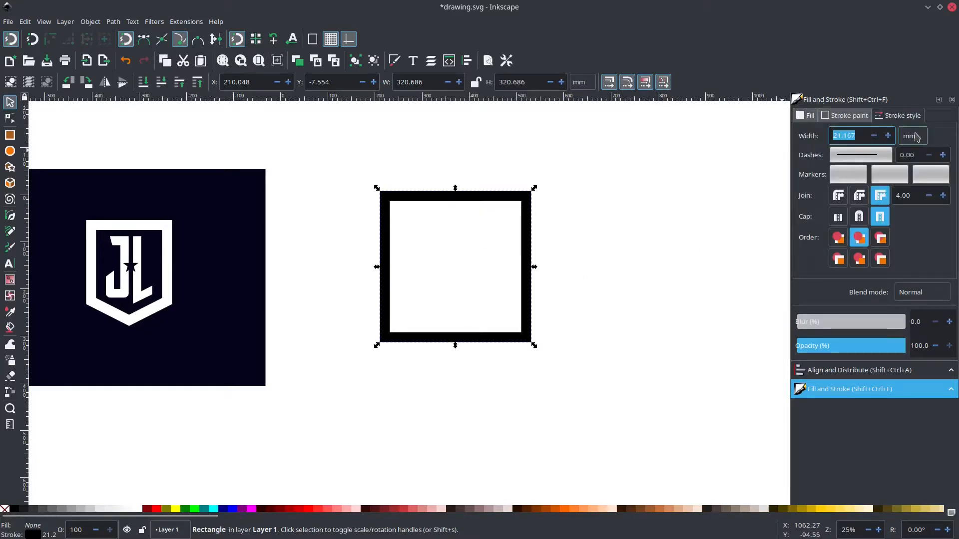
click(914, 136)
click(915, 152)
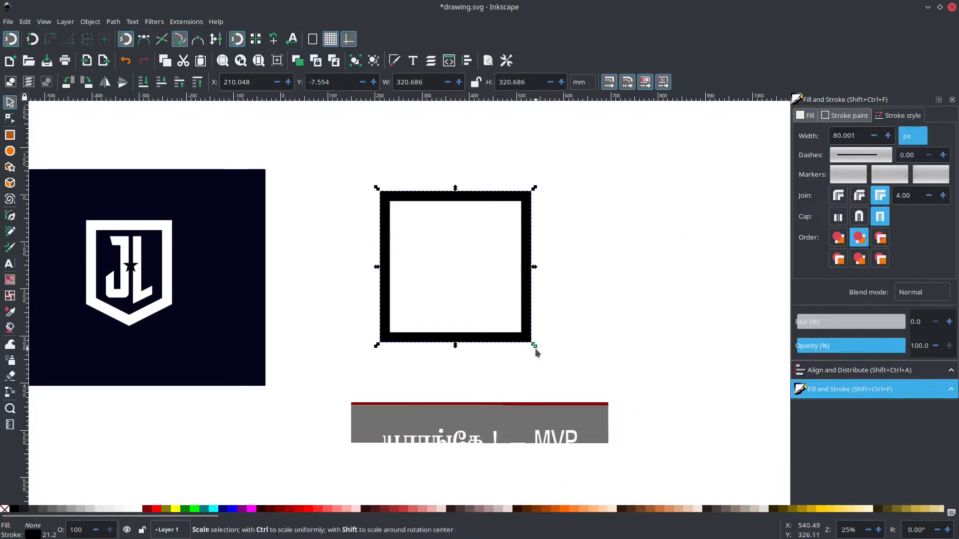
Scale the square outline down to about 189 mm per side and set its stroke width to 80 px, repositioning it on clear canvas.
drag(535, 347, 477, 304)
drag(437, 196, 503, 218)
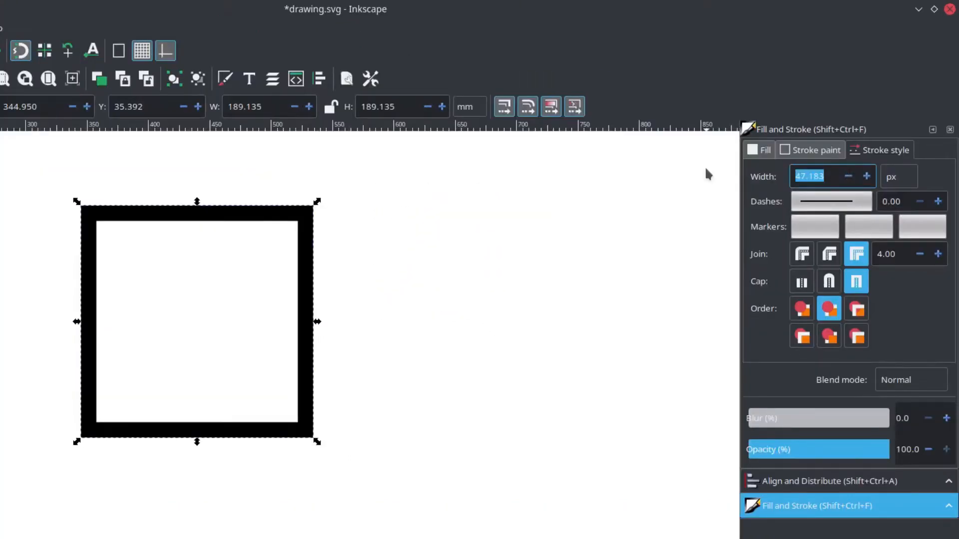
text(80)
key(Return)
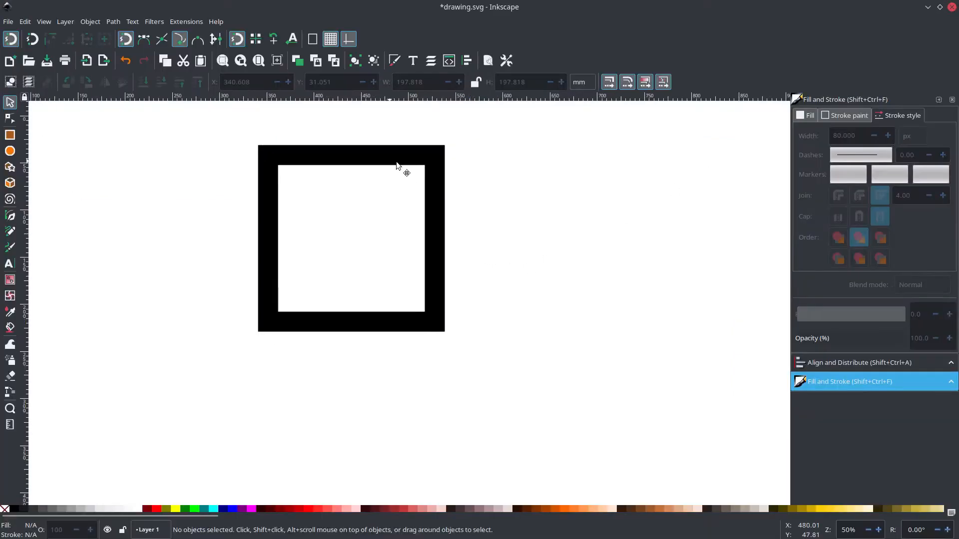
drag(233, 217, 205, 258)
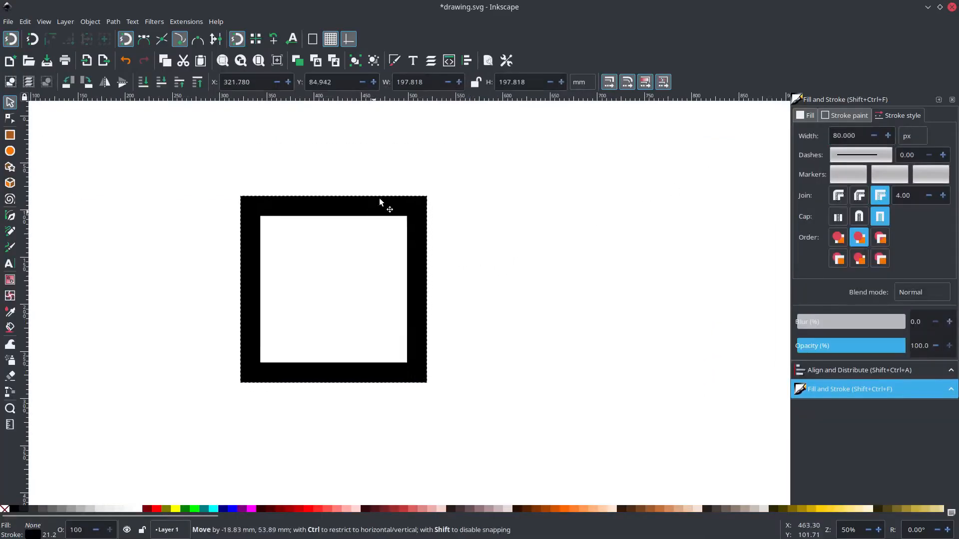
drag(379, 197, 399, 195)
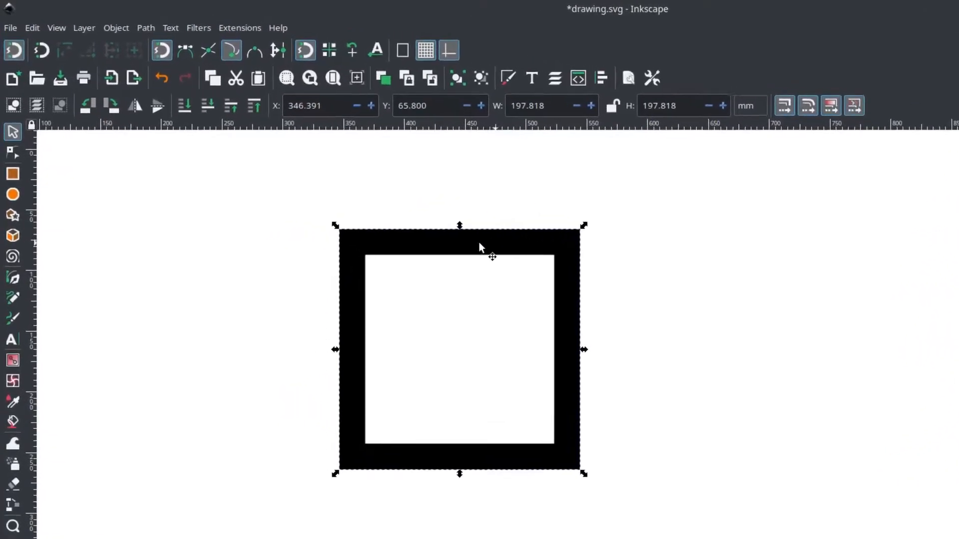
Convert the square to a path and select it for node editing.
click(146, 27)
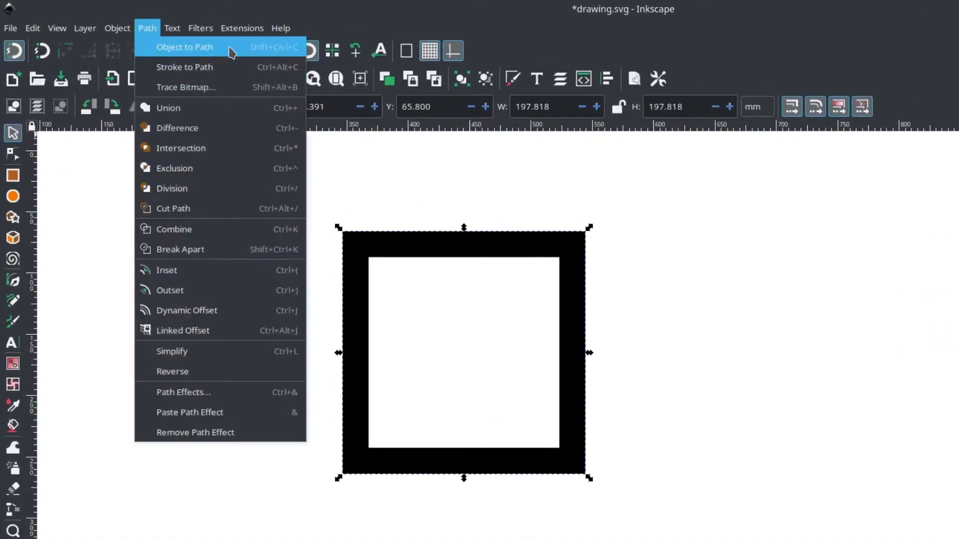
click(249, 48)
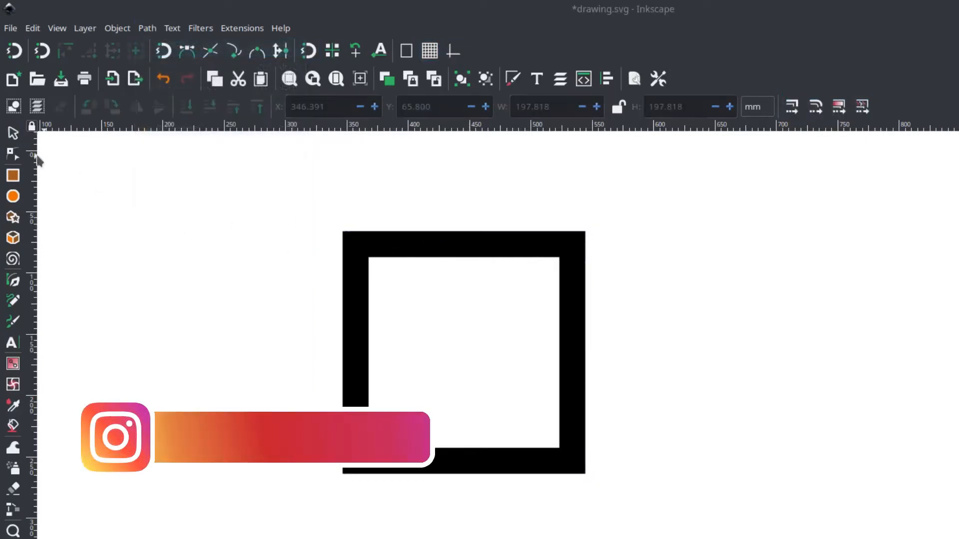
click(13, 154)
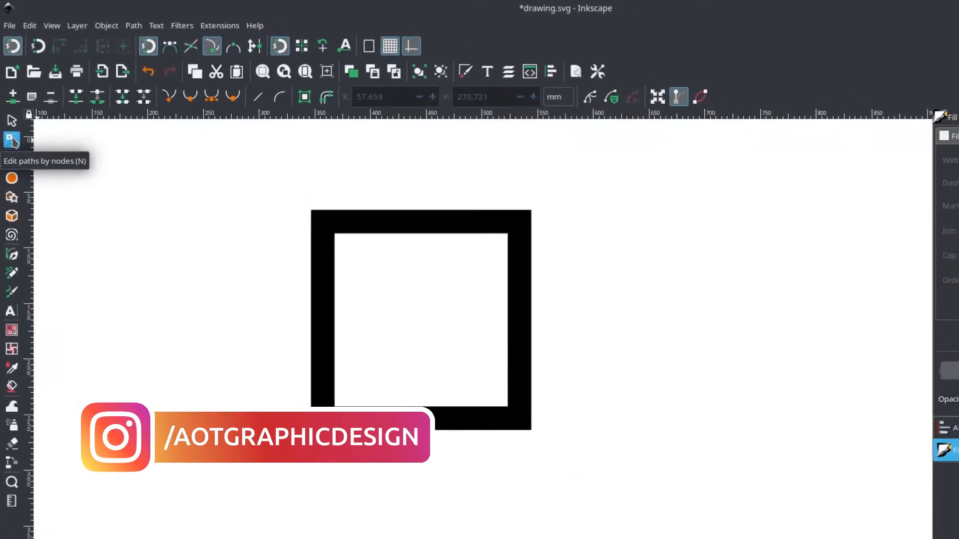
click(420, 239)
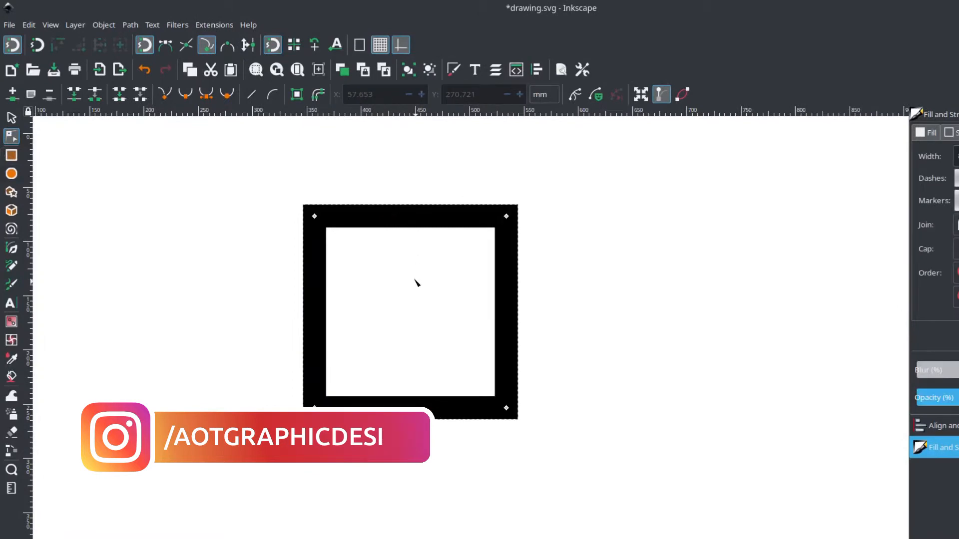
Insert a new node at the midpoint of the square's bottom edge.
ctrl+scroll(415, 280, up, 1)
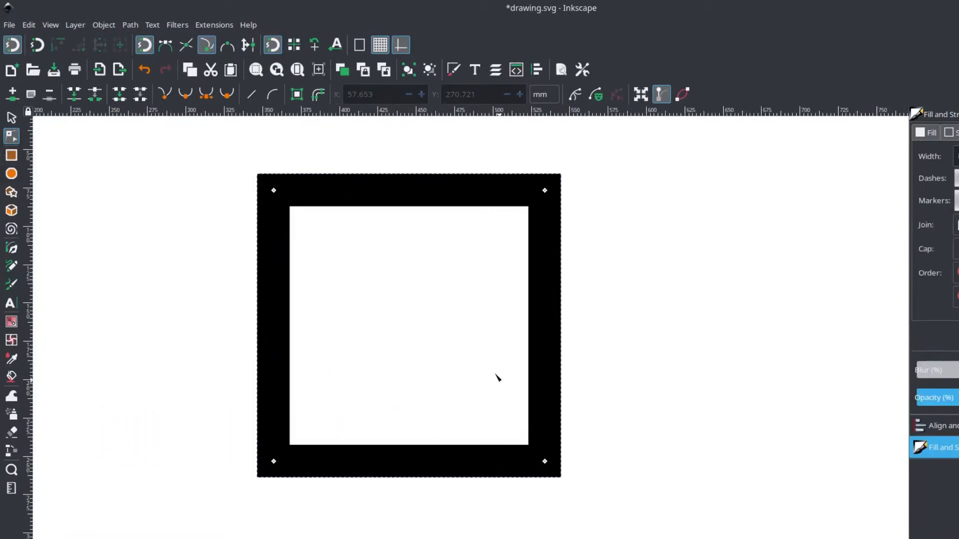
ctrl+scroll(486, 356, down, 1)
scroll(484, 358, down, 2)
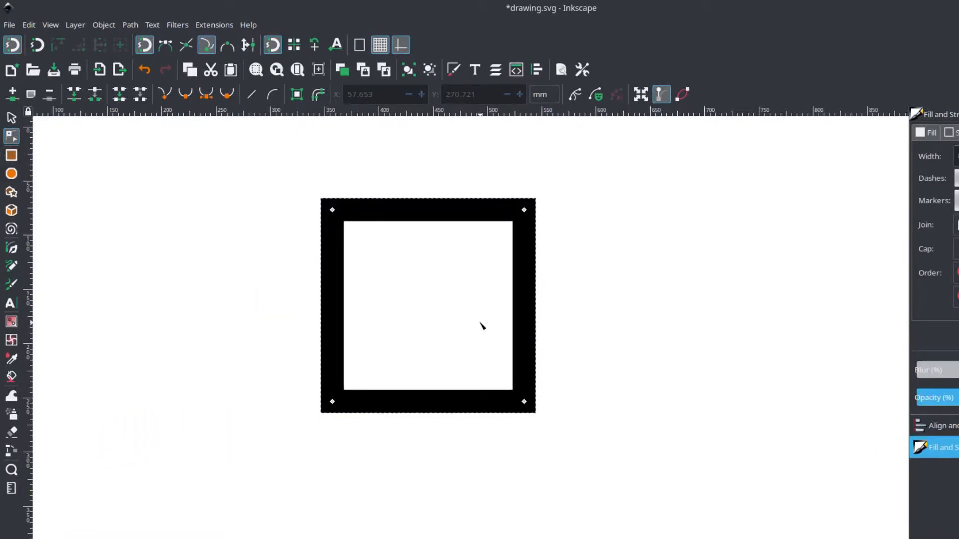
drag(305, 442, 570, 374)
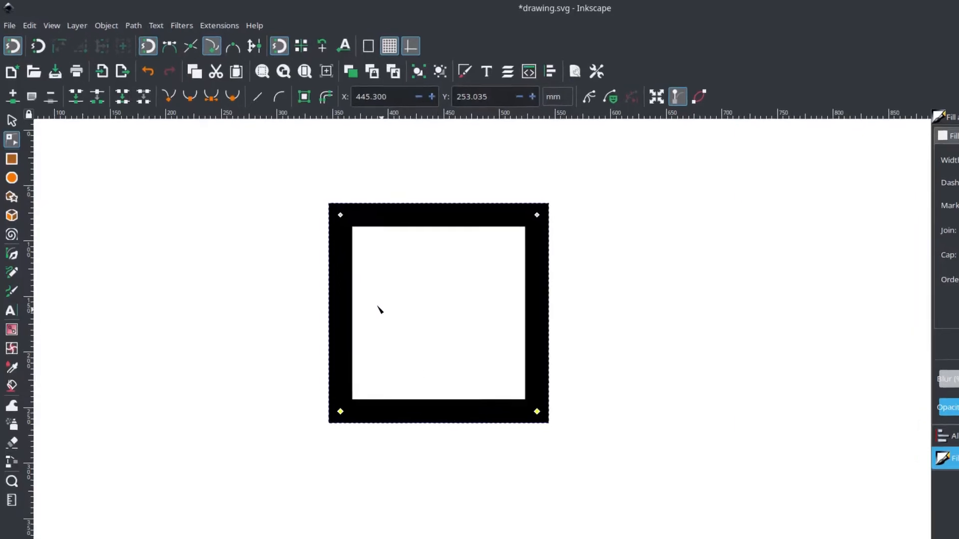
click(15, 109)
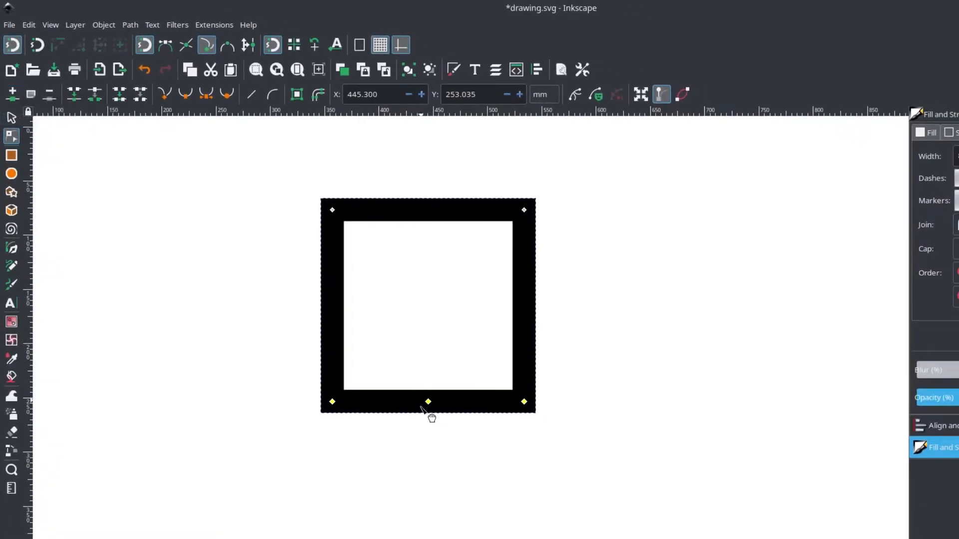
click(427, 467)
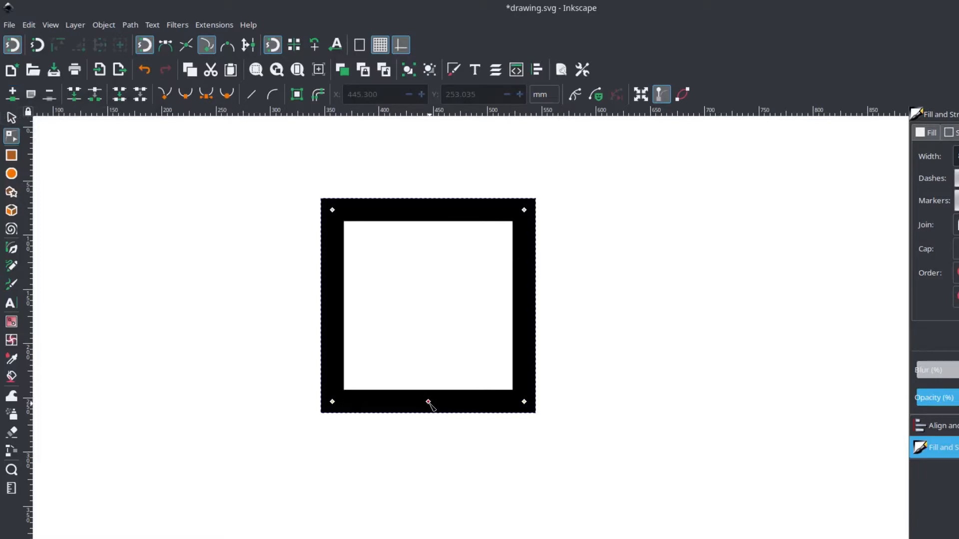
Pull the bottom middle node straight down about 43 mm to form a shield point, and shift the shield to the left.
drag(429, 402, 429, 450)
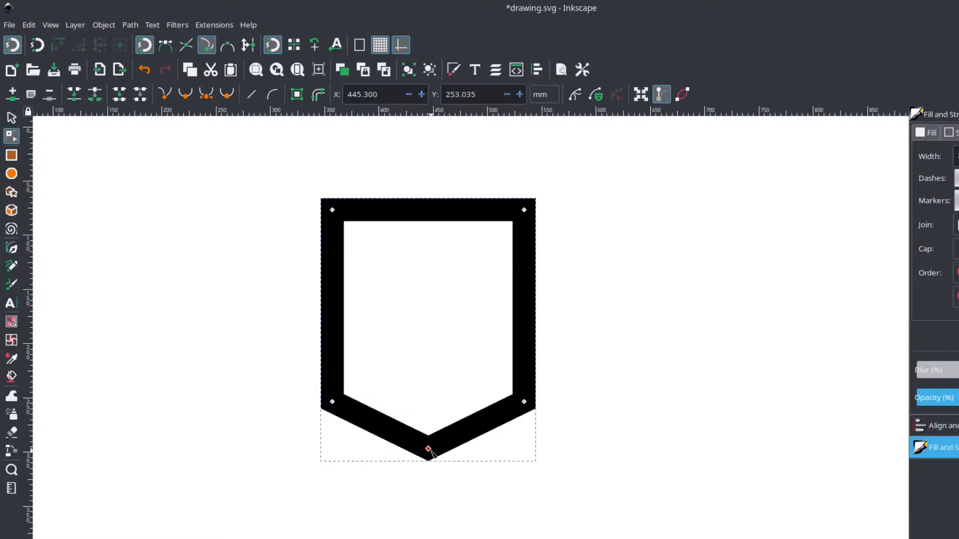
click(223, 263)
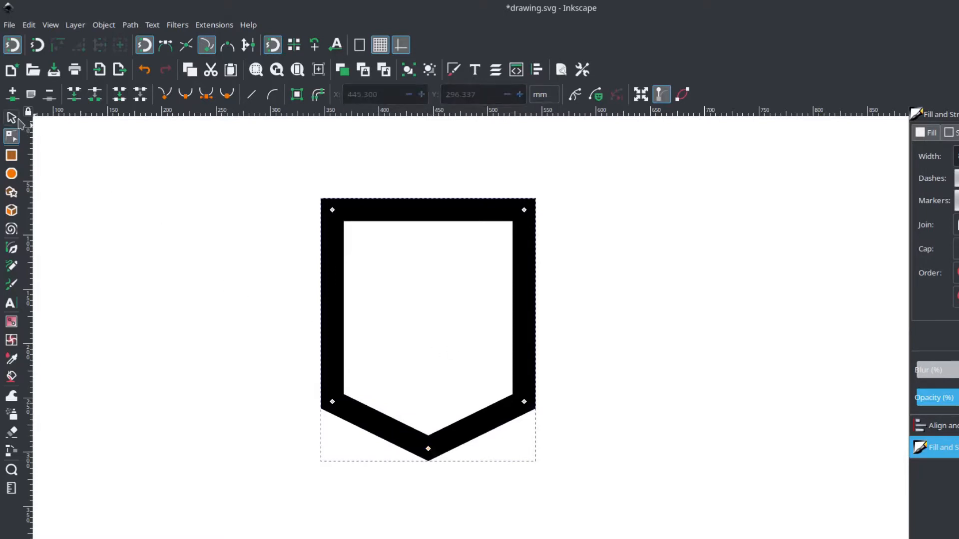
click(18, 121)
click(568, 272)
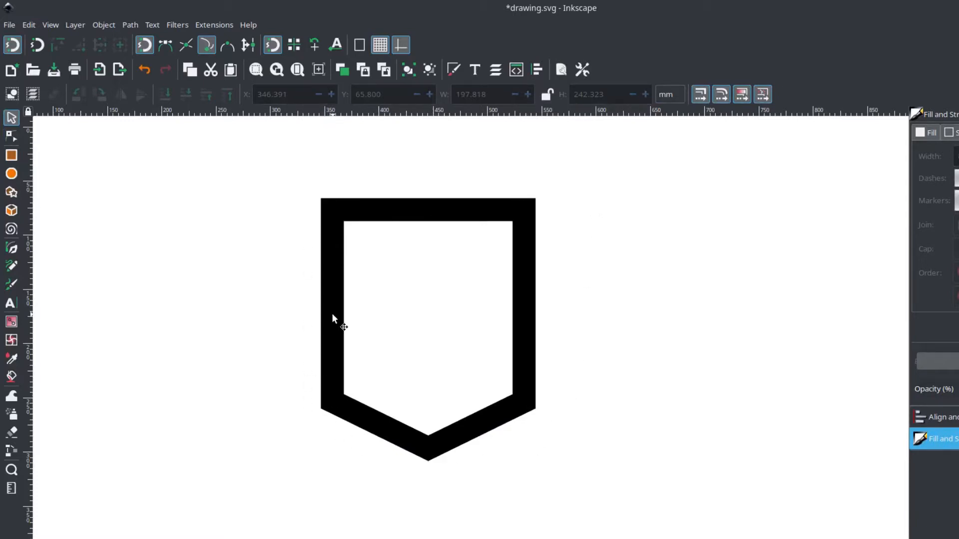
drag(331, 319, 236, 331)
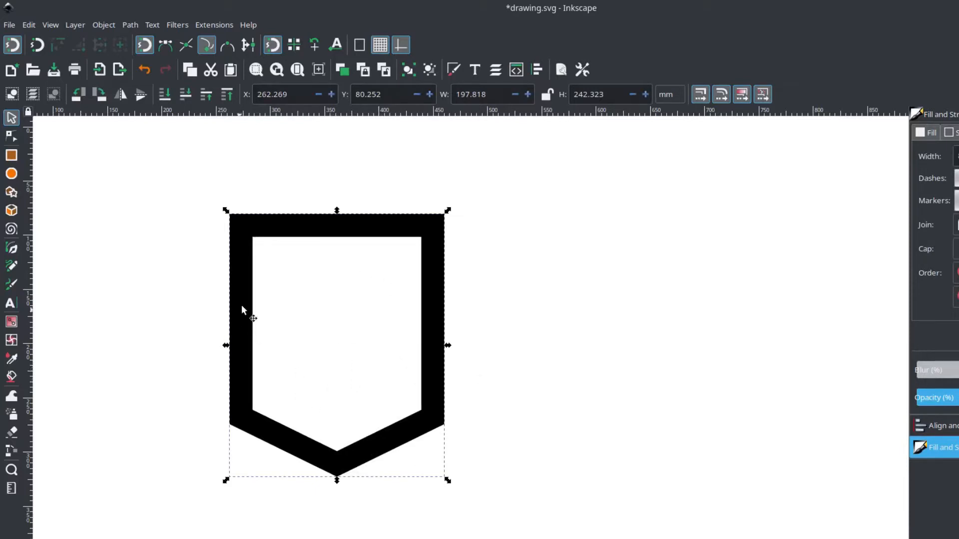
Add the text "J" on the empty canvas to the right of the shield.
click(11, 303)
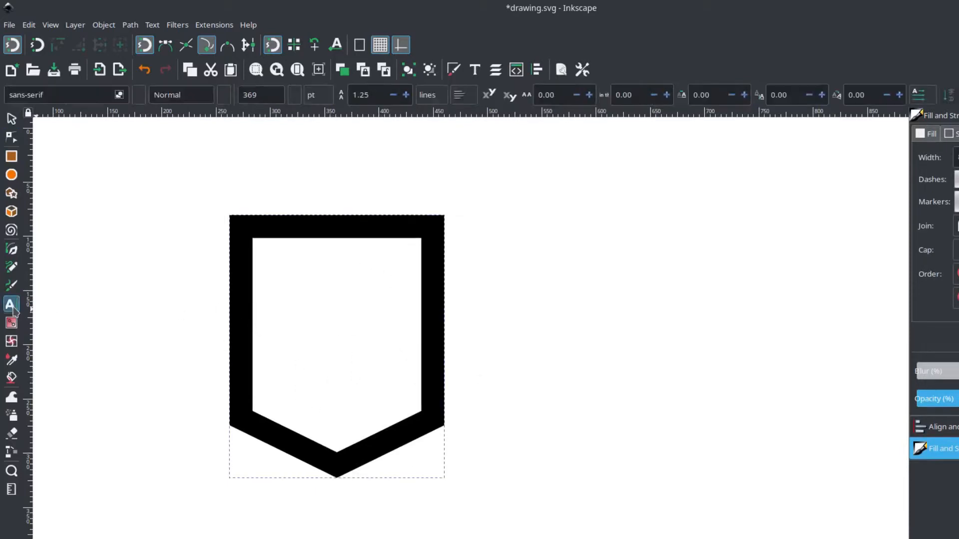
click(522, 285)
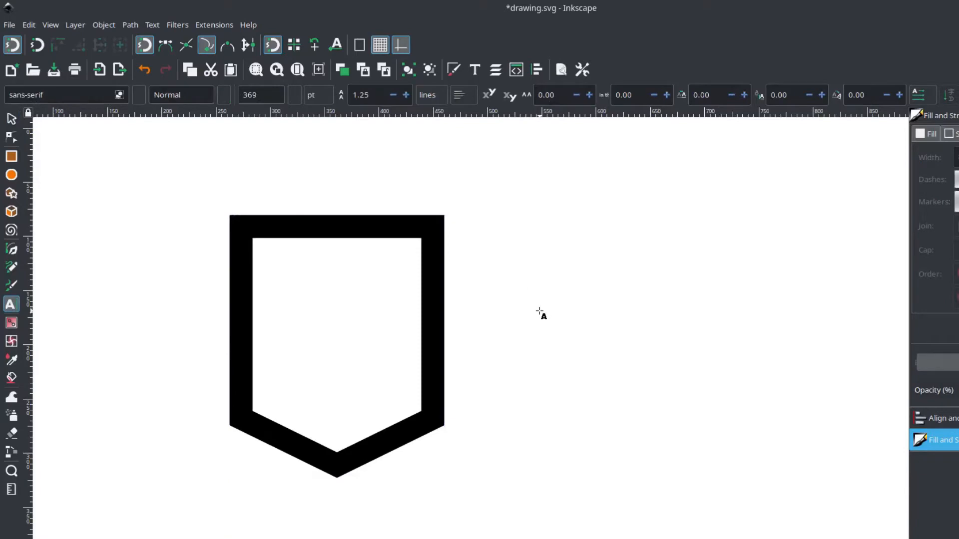
text(J)
click(11, 118)
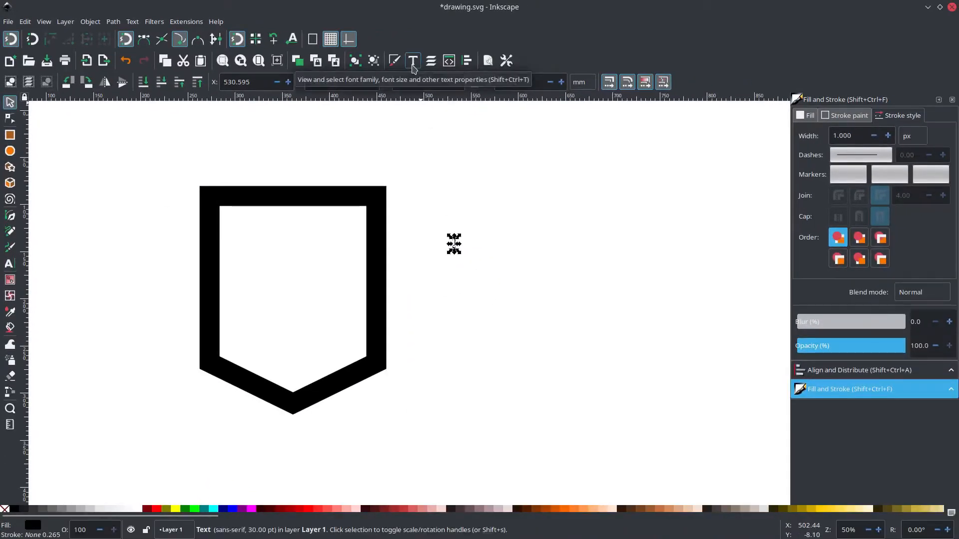
Apply the JUSTICE LEAGUE font in Regular style to the letter J.
click(412, 62)
drag(700, 239, 611, 120)
click(583, 186)
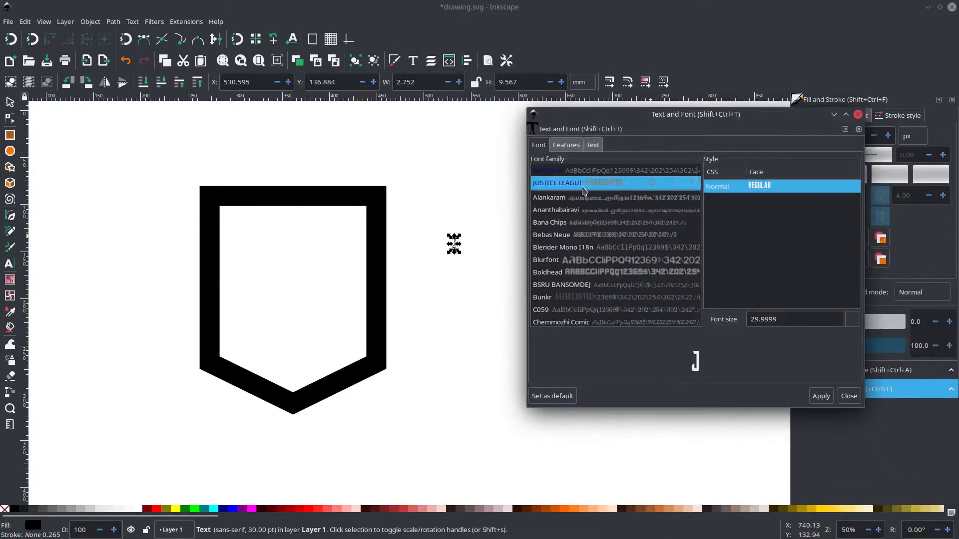
click(825, 398)
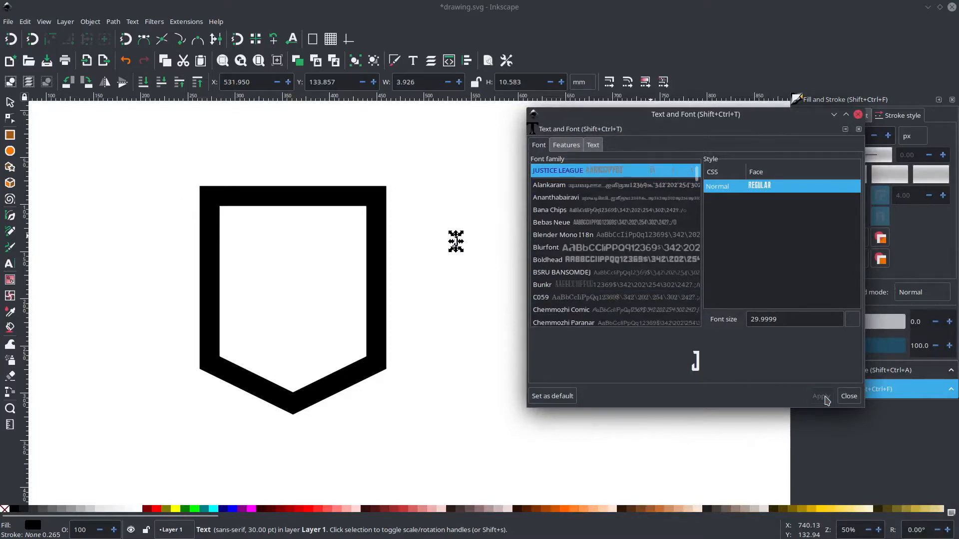
click(849, 396)
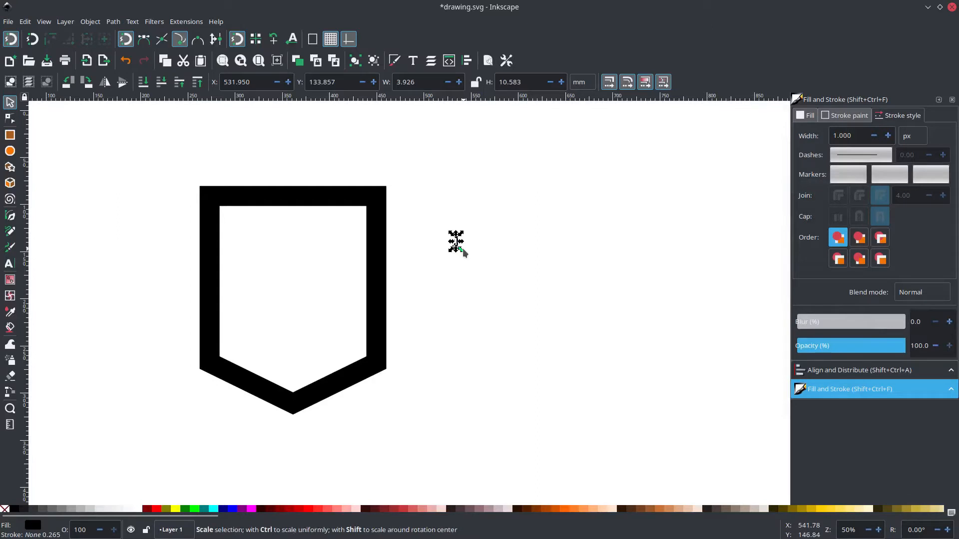
Enlarge the J proportionally to about 52 × 139 mm and place it in the left half of the shield.
drag(462, 250, 537, 346)
drag(484, 293, 470, 273)
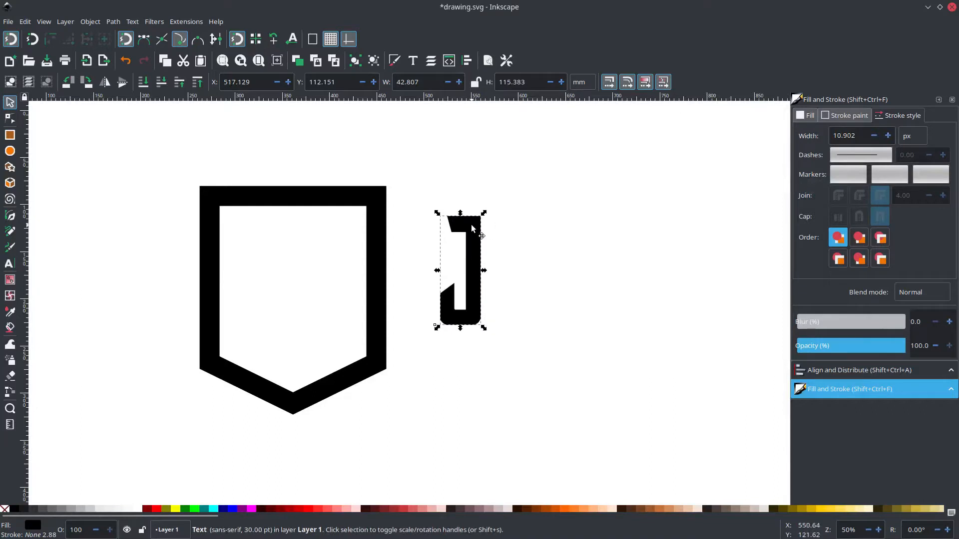
drag(472, 229, 361, 251)
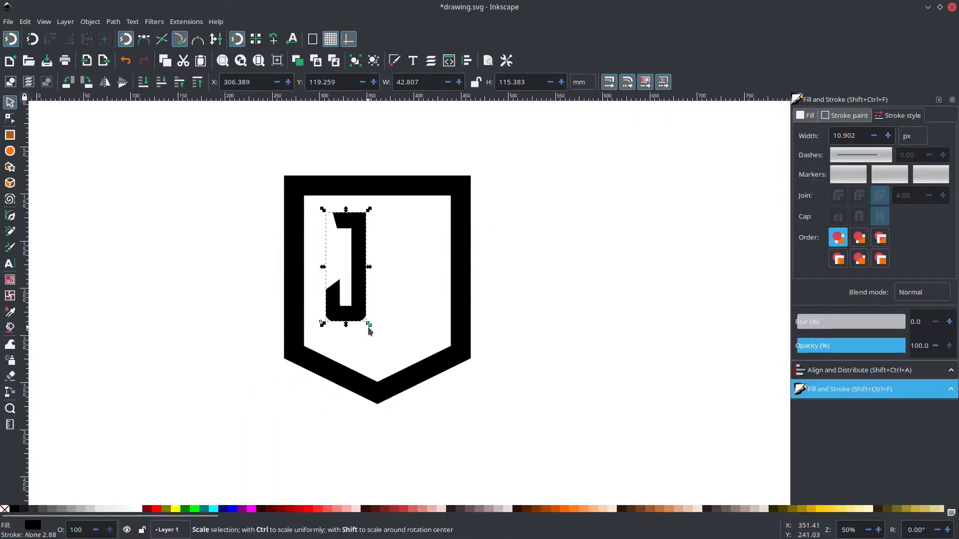
drag(369, 325, 379, 348)
mouse_move(367, 308)
mouse_down()
mouse_move(355, 308)
mouse_move(359, 291)
mouse_up()
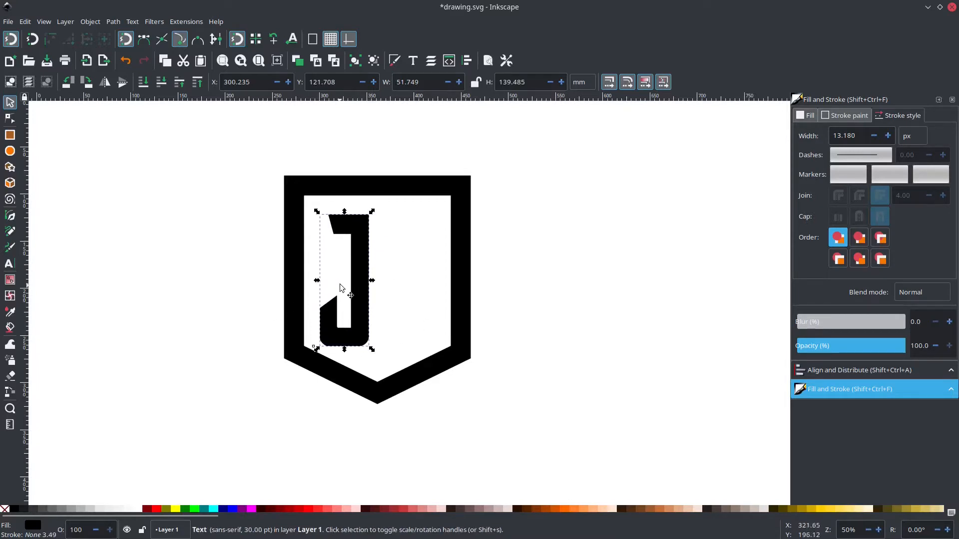
Duplicate the J about 66 mm to the right inside the shield and change the copy's text to "L".
key(ctrl+d)
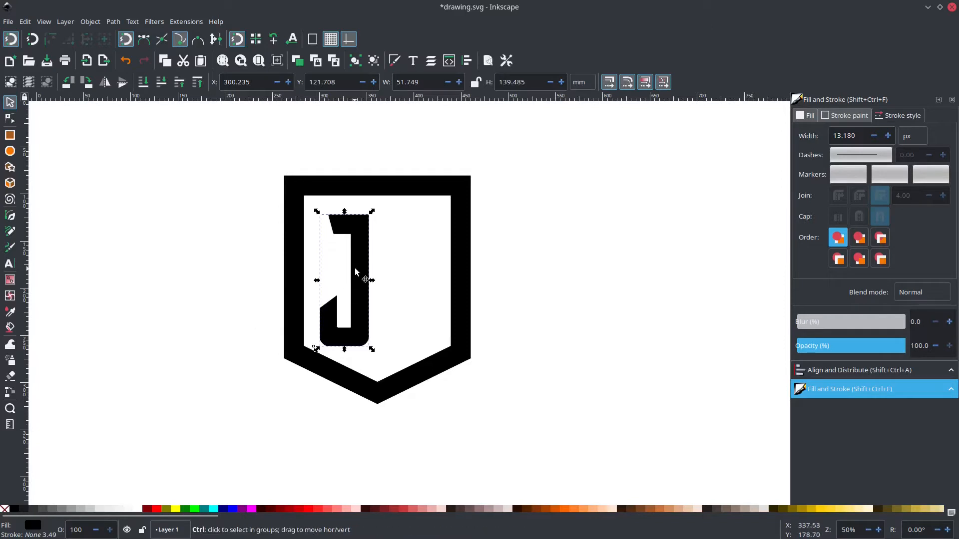
drag(363, 279, 428, 273)
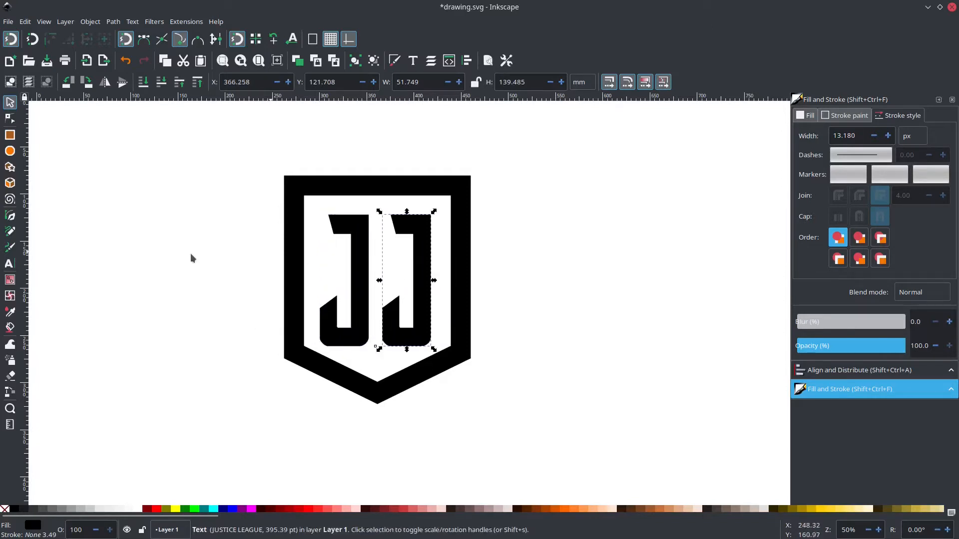
click(9, 264)
double_click(407, 278)
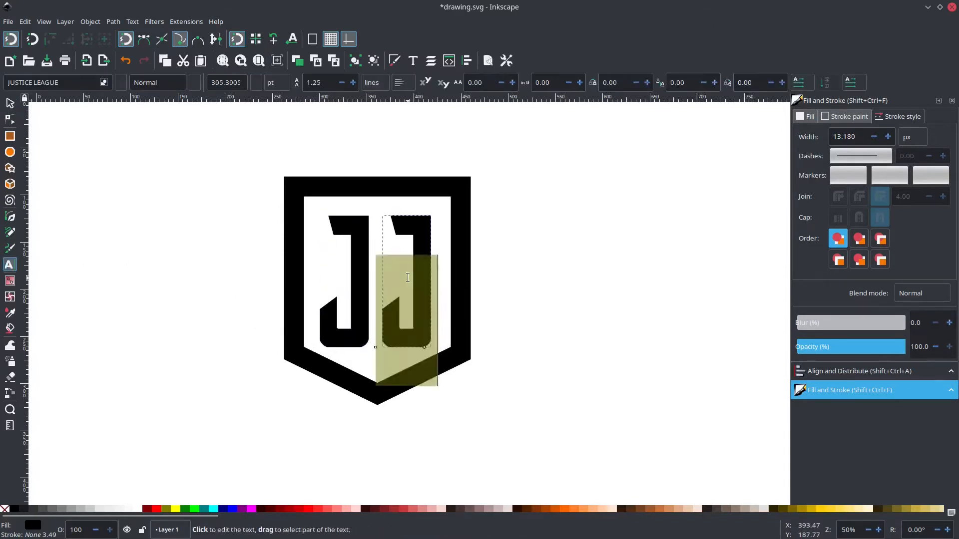
text(L)
key(F1)
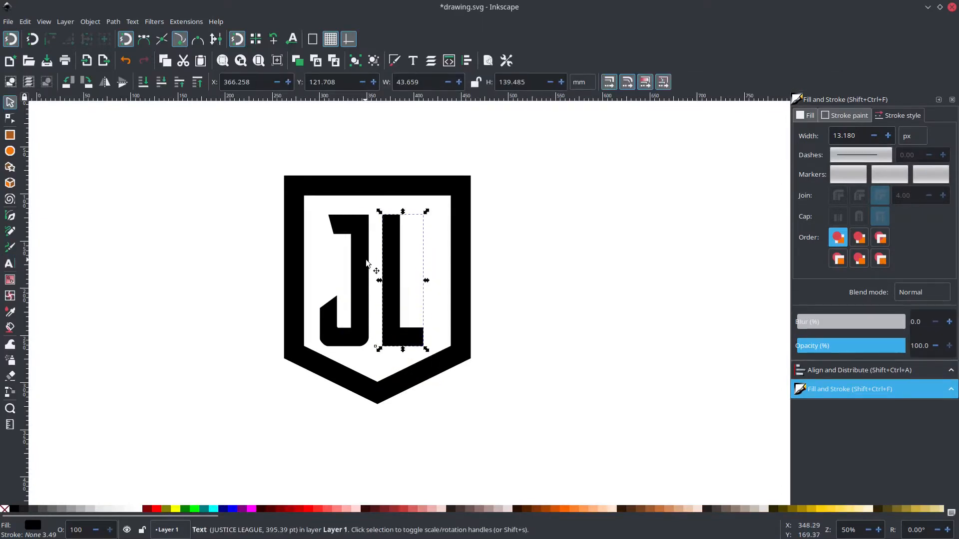
Draw a five-cornered star with spoke ratio 0.396 on the empty canvas left of the shield.
click(9, 167)
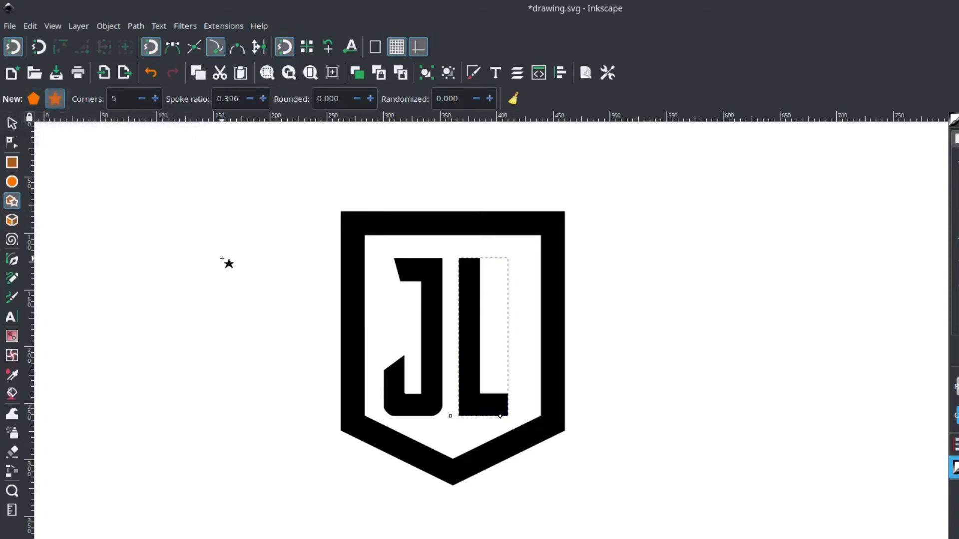
scroll(257, 255, left, 3)
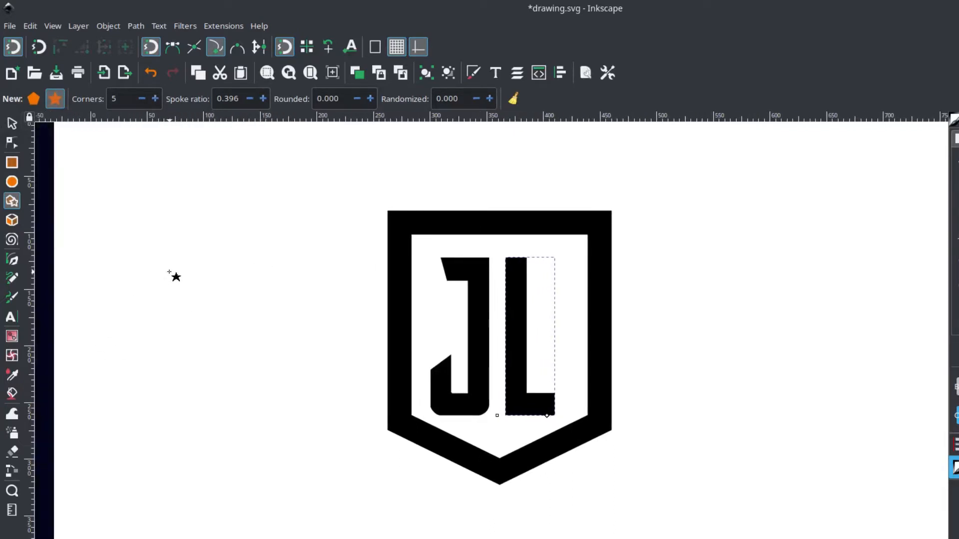
drag(169, 272, 212, 330)
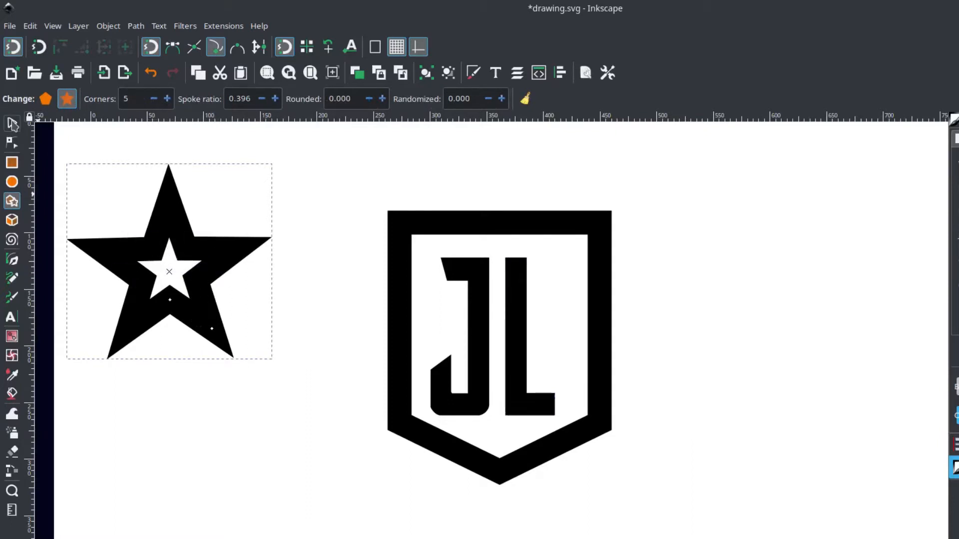
Fill the star with teal (#008080) and remove its black stroke.
click(12, 122)
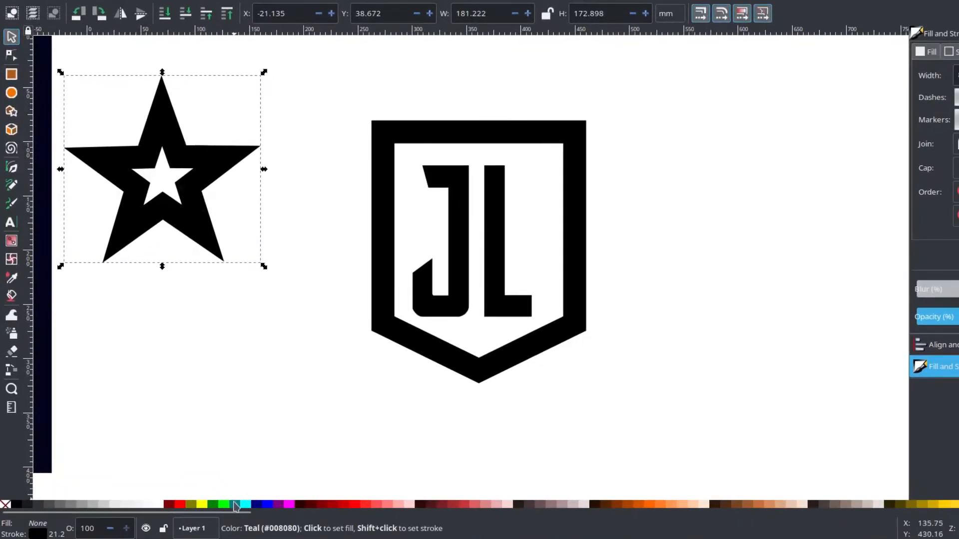
click(236, 505)
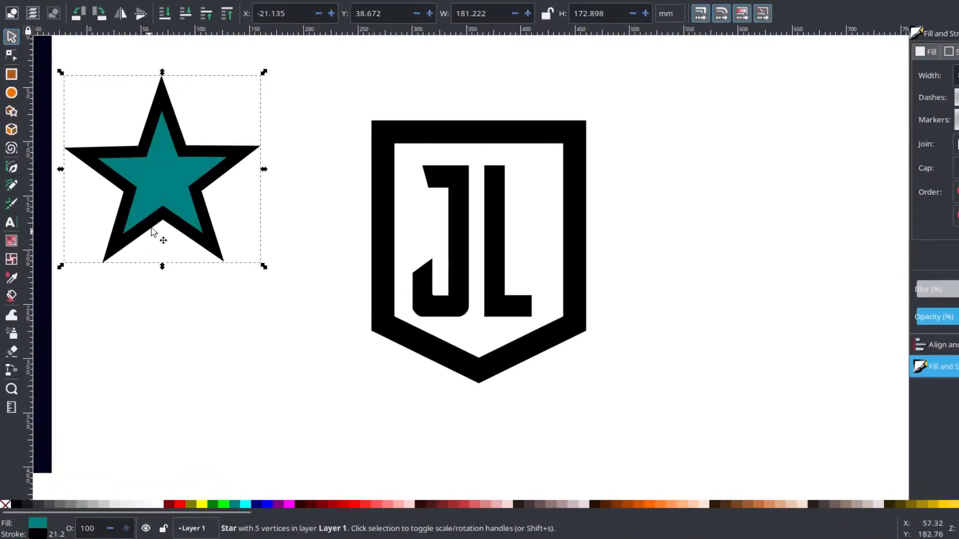
shift+click(6, 505)
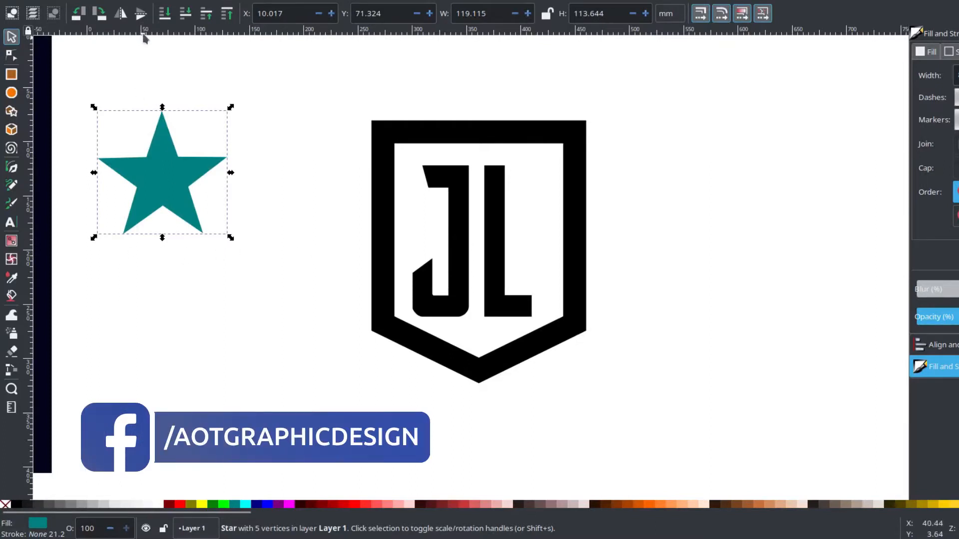
Add a horizontal guide at about 184.68 mm along the star's lowest tip.
drag(143, 49, 138, 234)
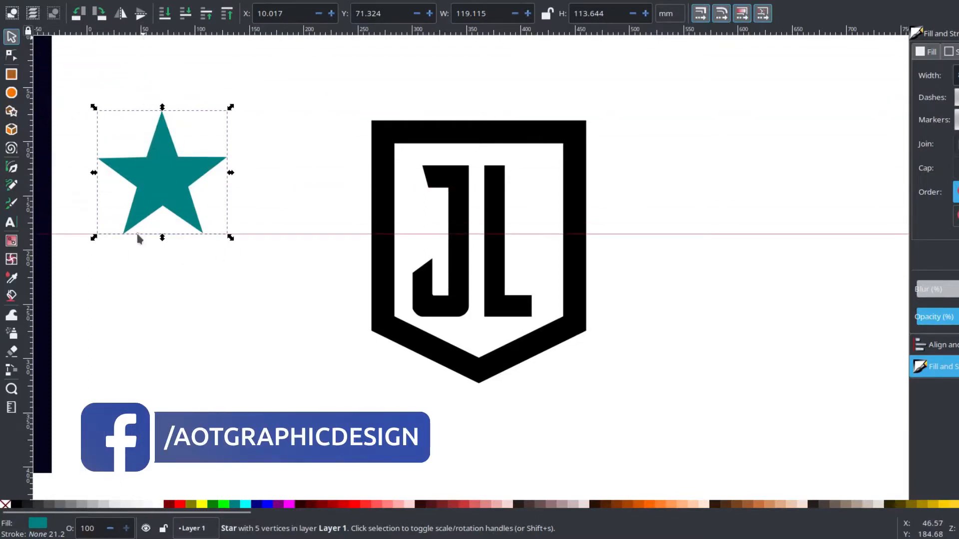
scroll(123, 240, up, 2)
scroll(107, 283, up, 2)
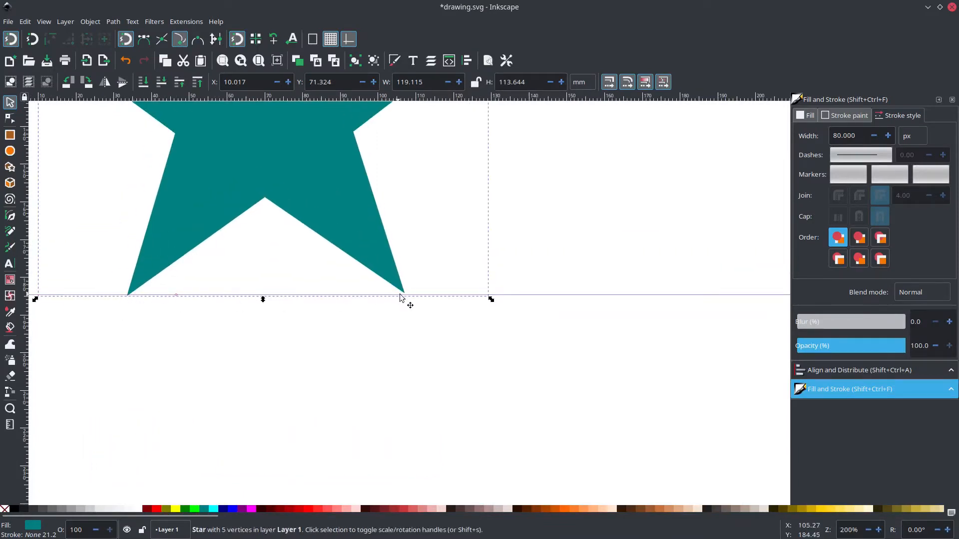
key(ctrl)
scroll(401, 270, down, 2)
drag(386, 226, 375, 285)
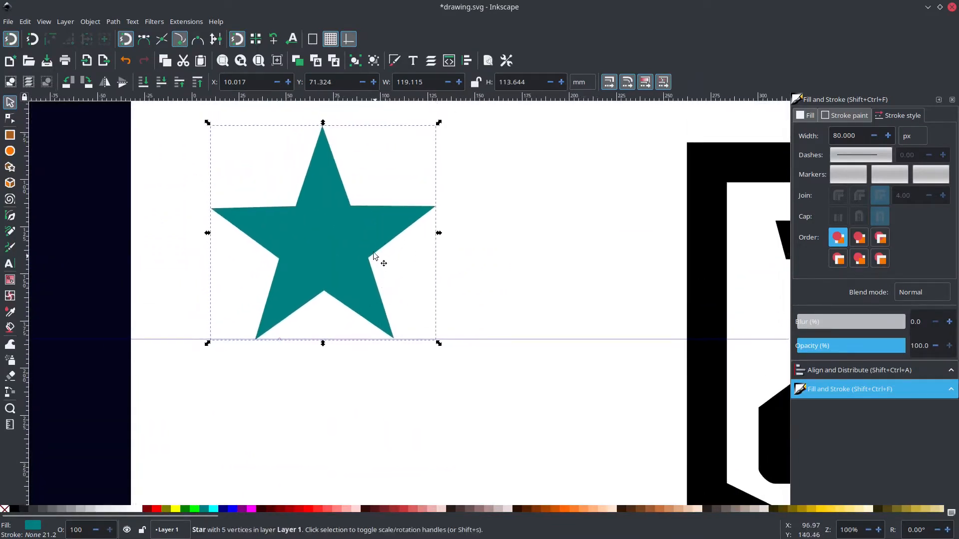
Rotate the star slightly clockwise so that its two lower tips line up with the guide.
click(378, 218)
key(ctrl)
scroll(352, 288, up, 1)
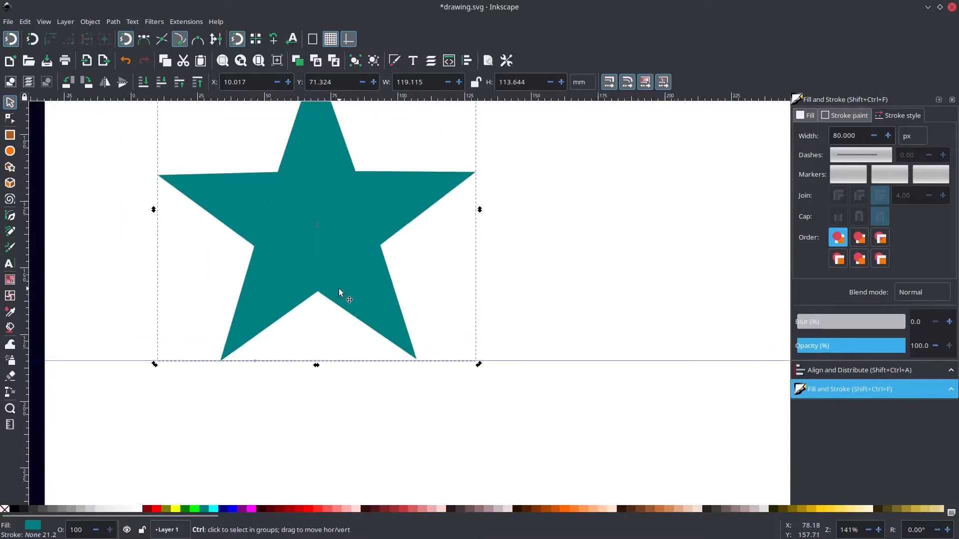
scroll(335, 305, up, 1)
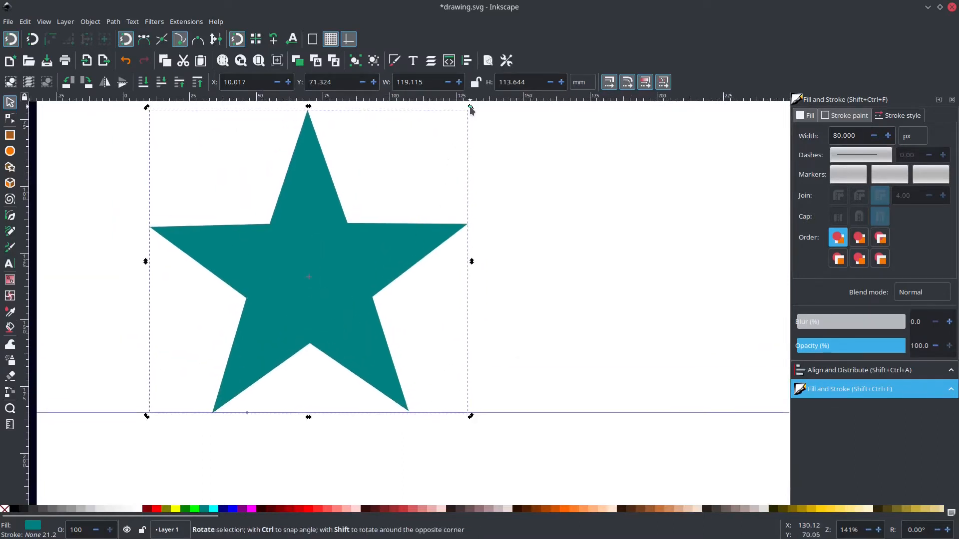
drag(470, 106, 471, 106)
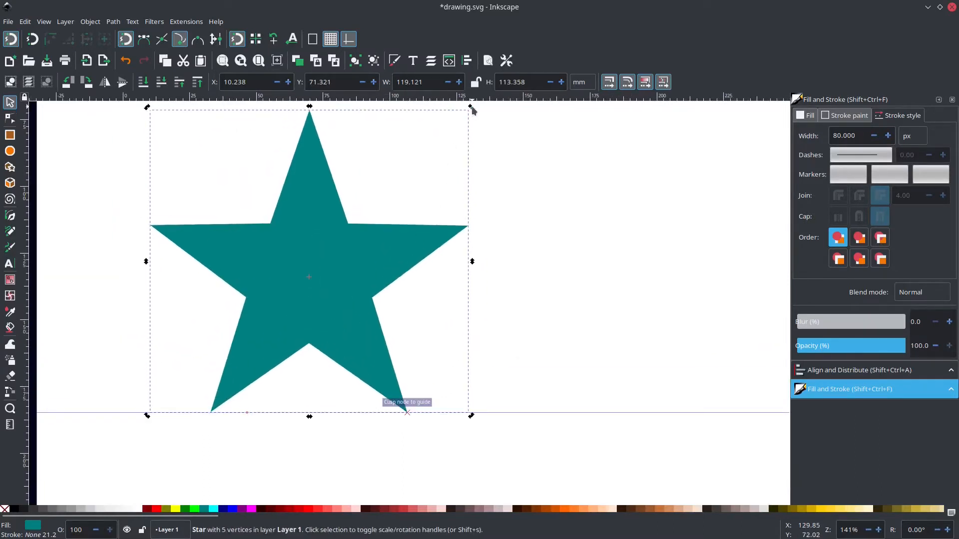
click(507, 306)
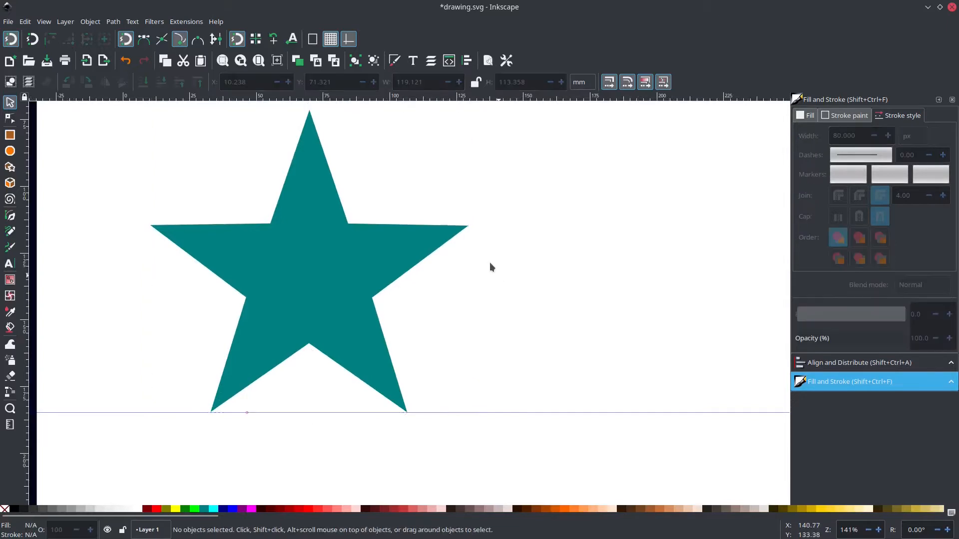
Move the star over the J and L inside the shield and delete the horizontal guide.
scroll(489, 263, down, 3)
drag(163, 236, 437, 277)
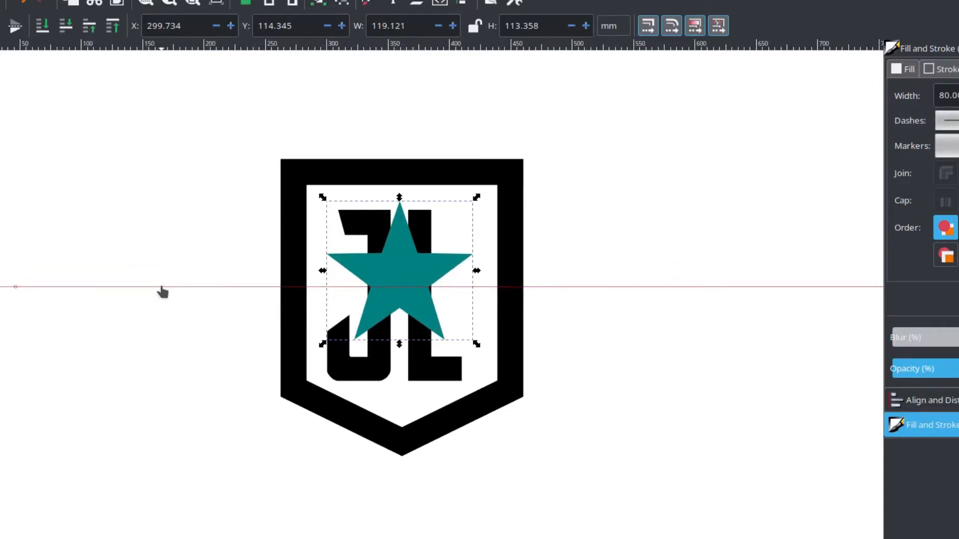
key(Delete)
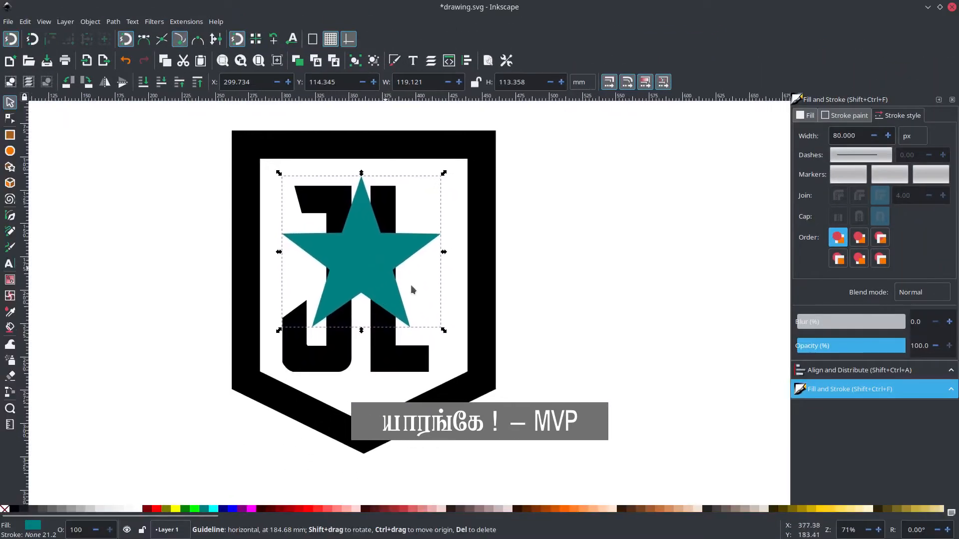
Lower the star's opacity to 82.1 and shrink it proportionally to about 43 × 41 mm over the letters.
click(889, 345)
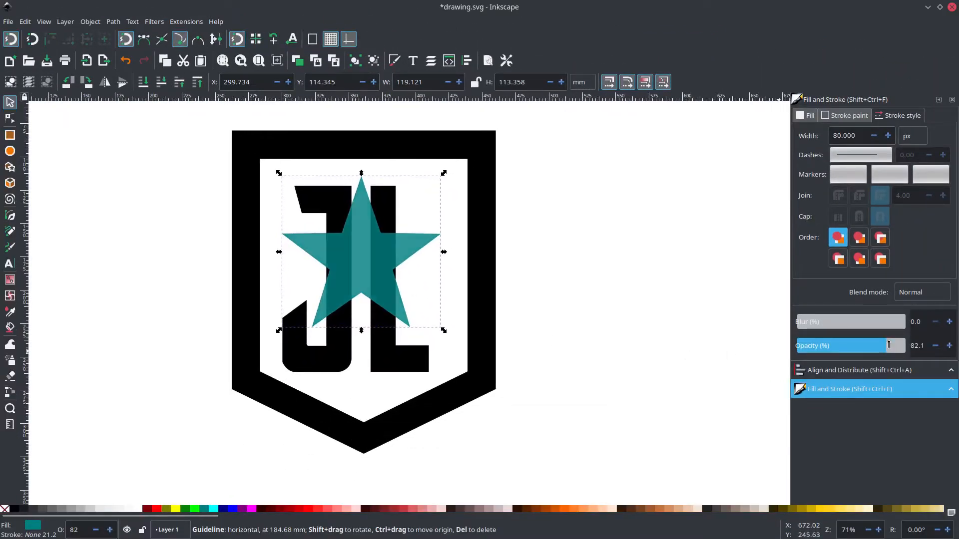
click(640, 256)
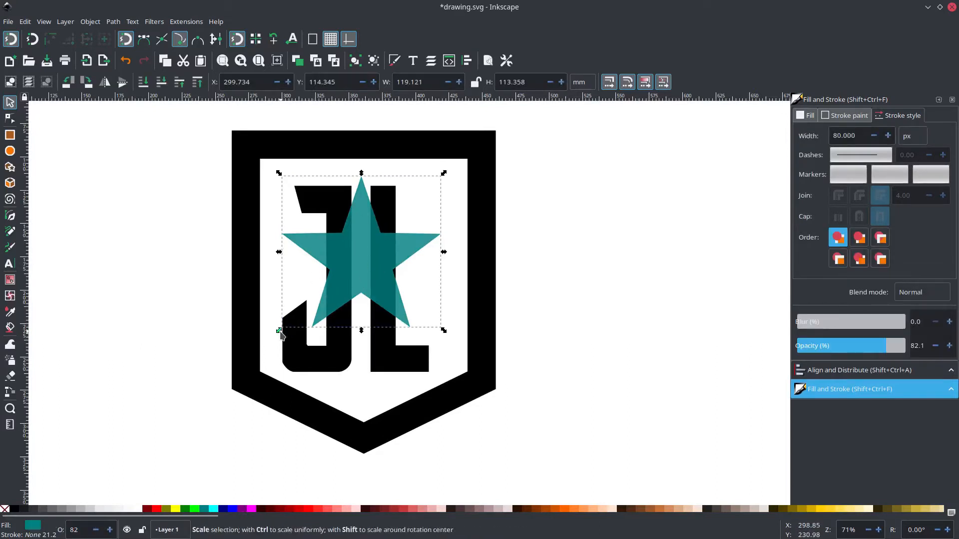
mouse_move(280, 332)
mouse_down()
mouse_move(336, 305)
mouse_move(353, 334)
mouse_up()
click(548, 270)
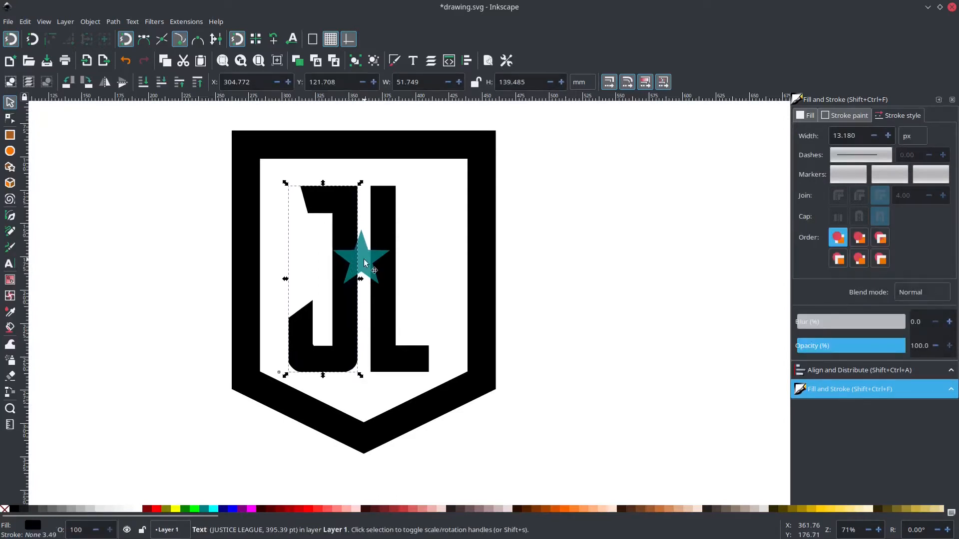
Distribute the J, star and L with even horizontal gaps and group the three objects.
click(365, 263)
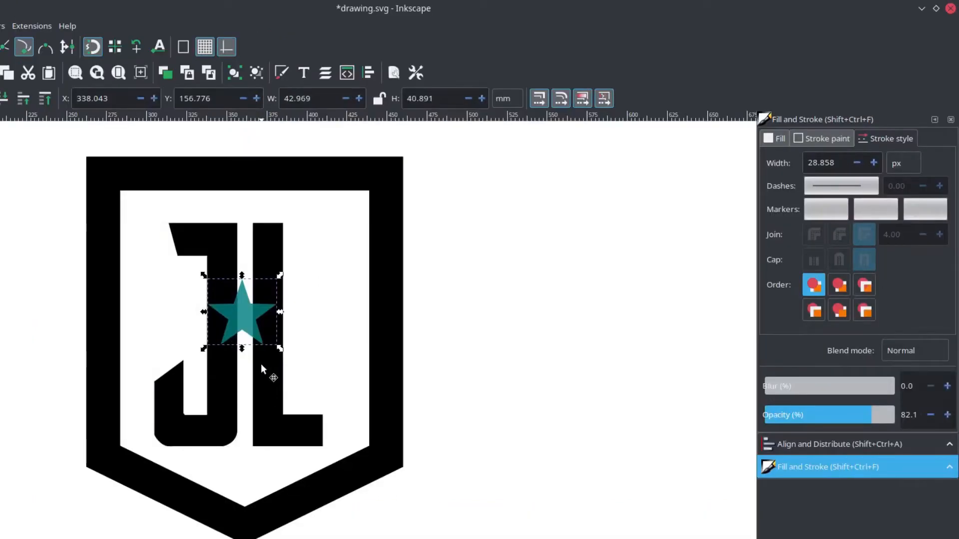
drag(543, 321, 527, 336)
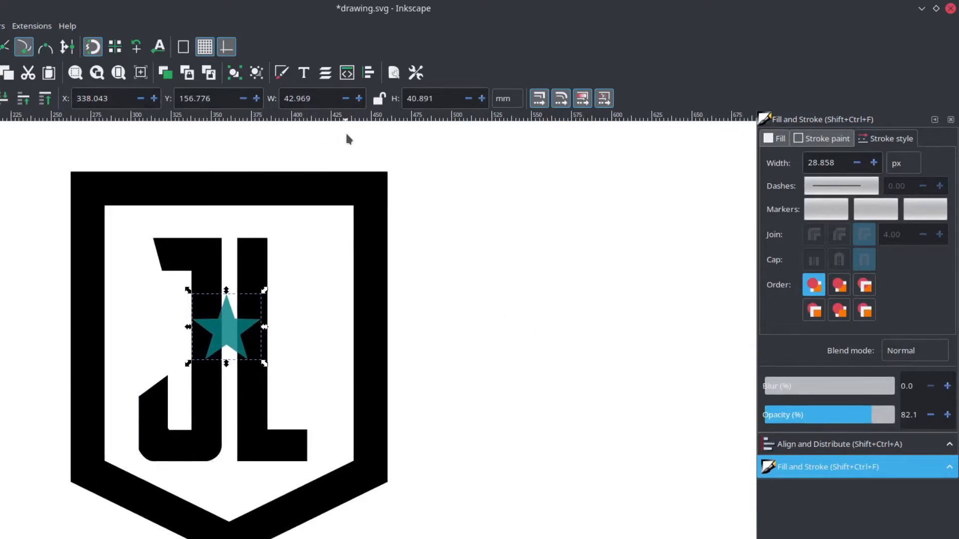
drag(347, 134, 120, 513)
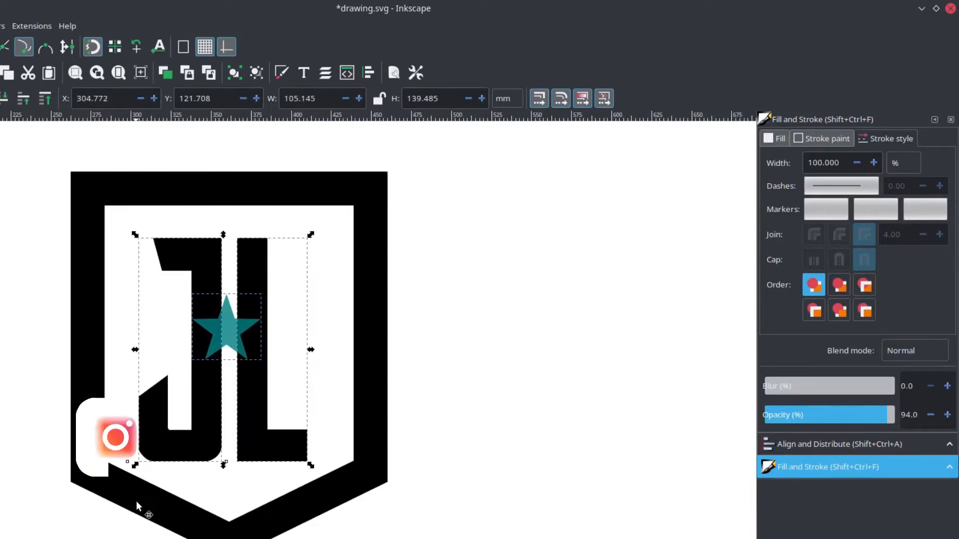
click(905, 447)
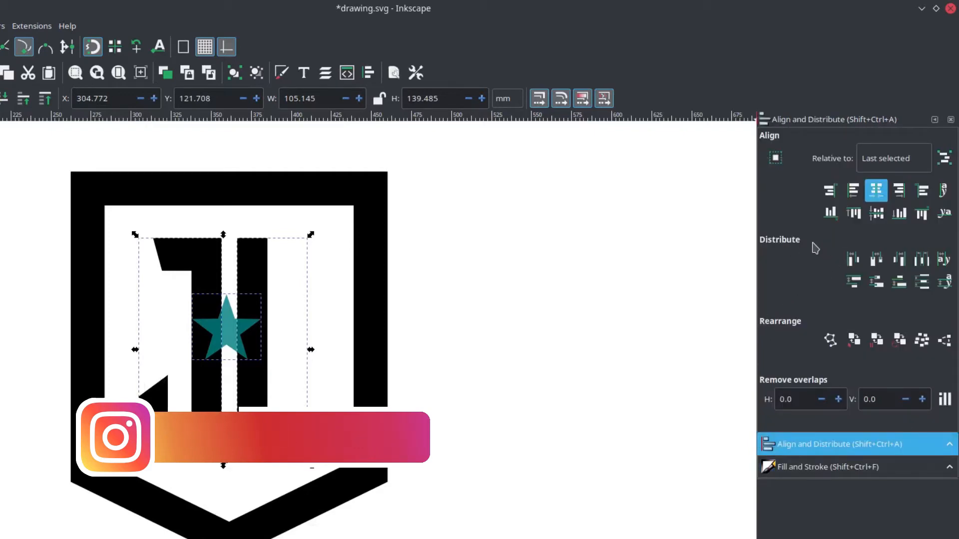
click(924, 263)
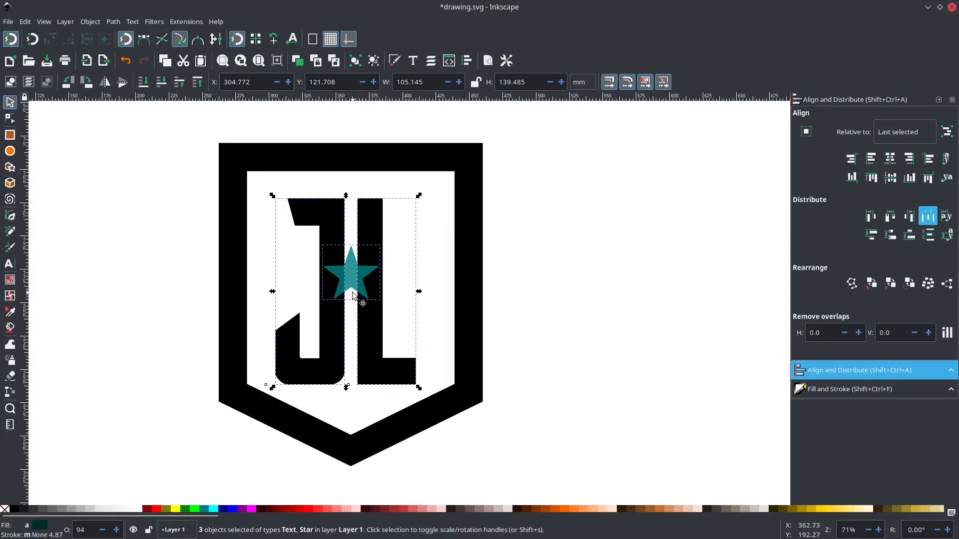
key(ctrl+g)
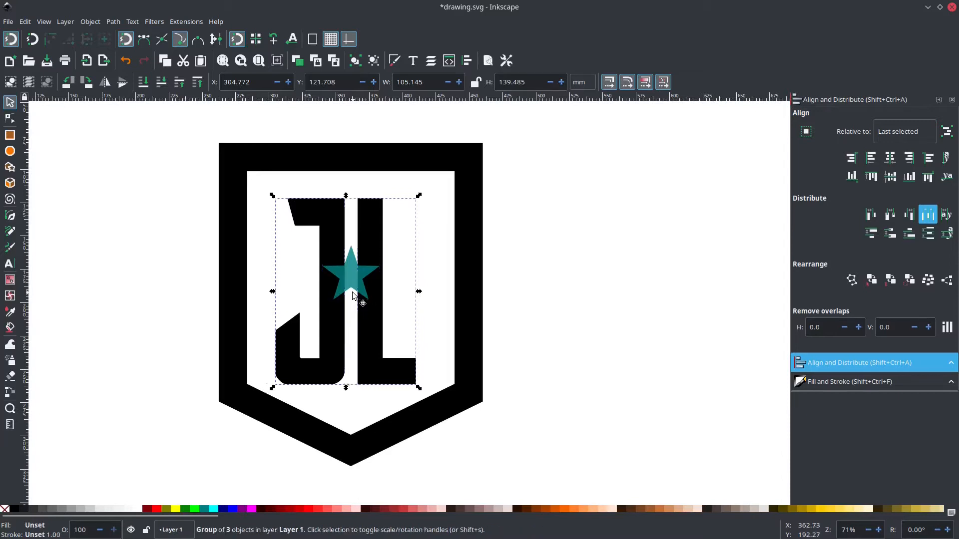
Shift the letter-and-star group slightly and centre it horizontally relative to the shield outline.
mouse_move(375, 227)
mouse_down()
mouse_move(359, 257)
mouse_move(385, 240)
mouse_up()
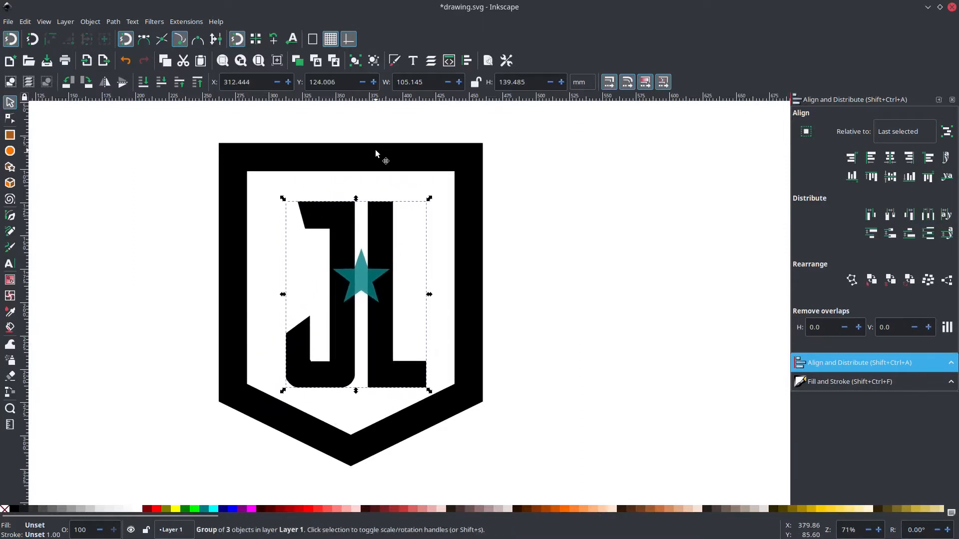
key(shift)
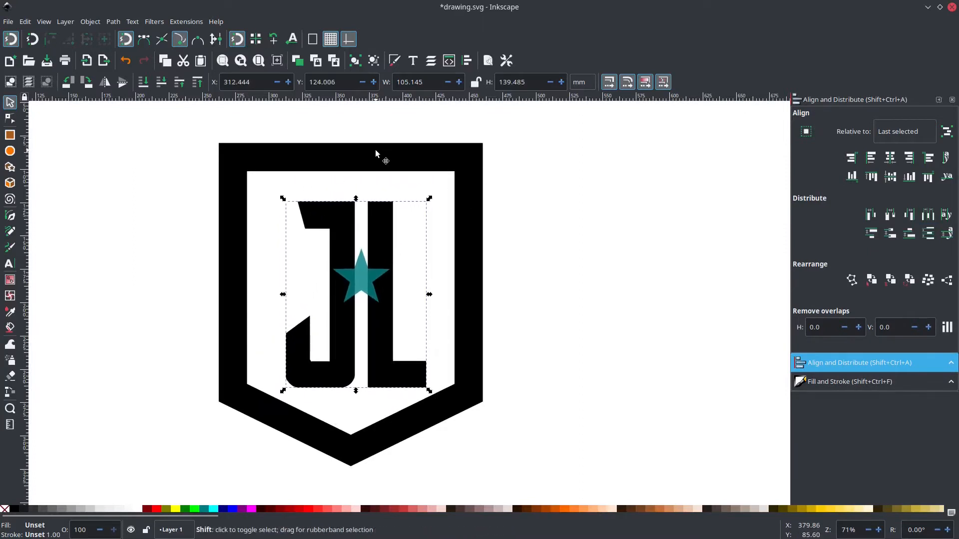
shift+click(376, 150)
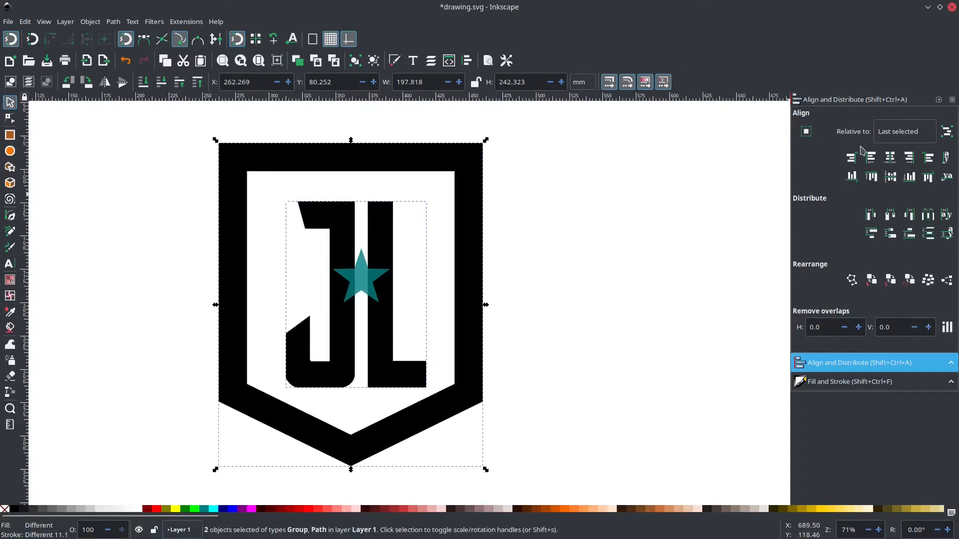
click(894, 164)
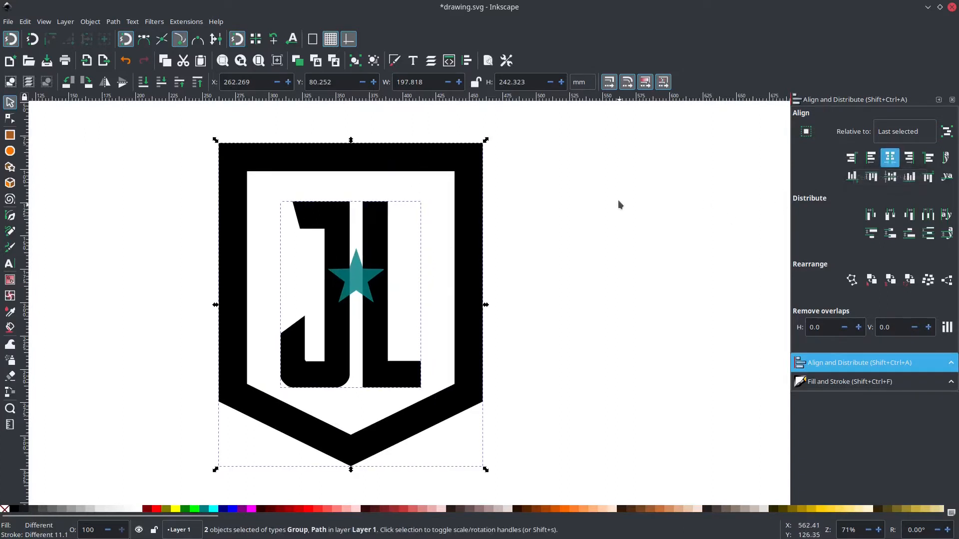
click(580, 218)
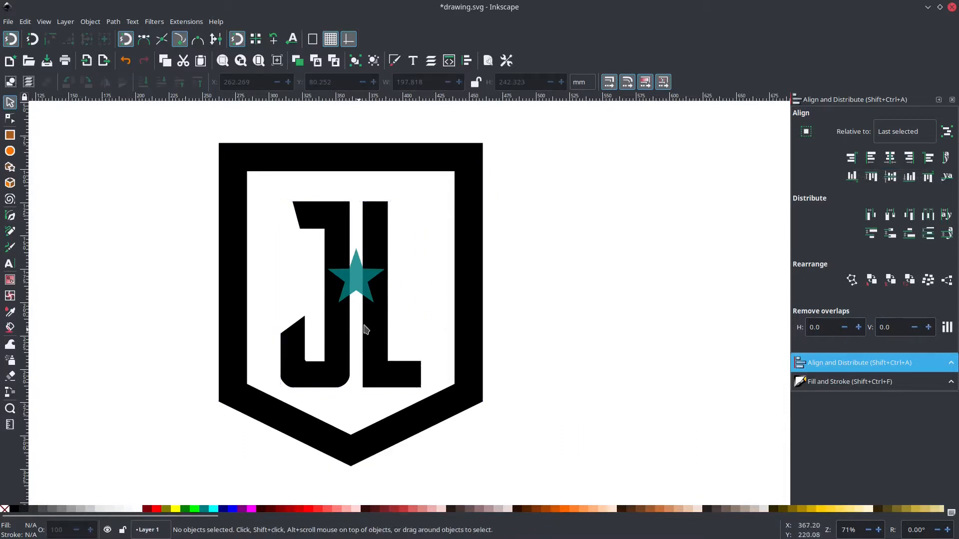
Move the group up inside the shield and enlarge it proportionally to about 114 × 152 mm.
scroll(366, 327, down, 1)
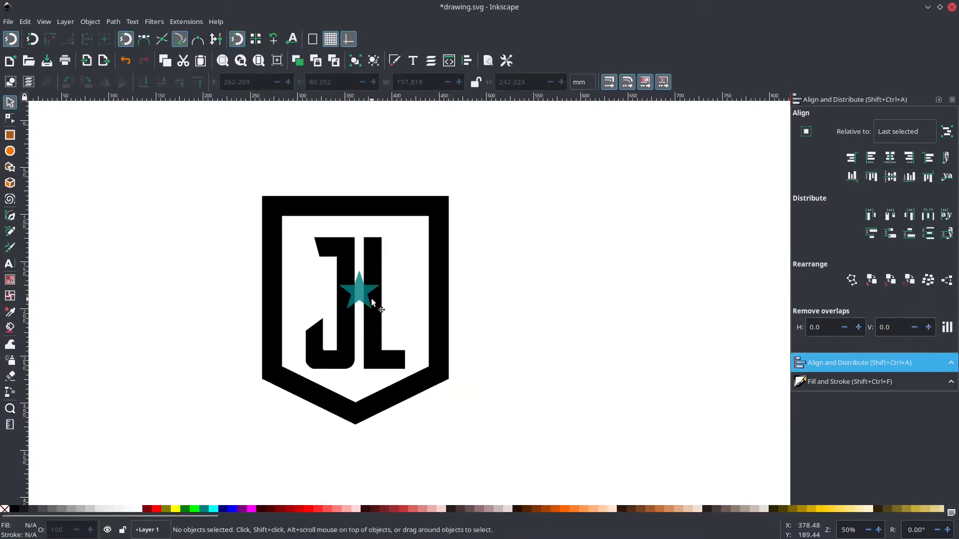
drag(372, 303, 373, 293)
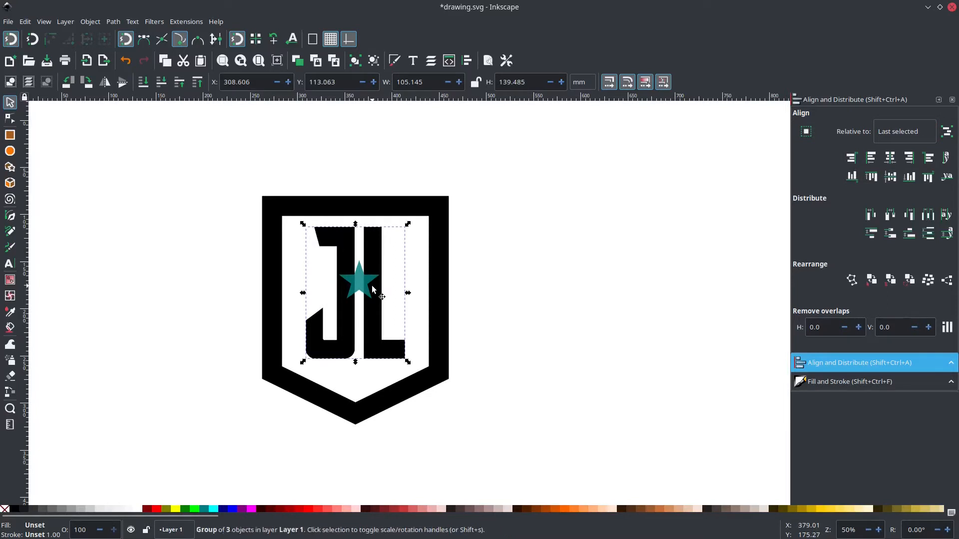
drag(409, 358, 413, 372)
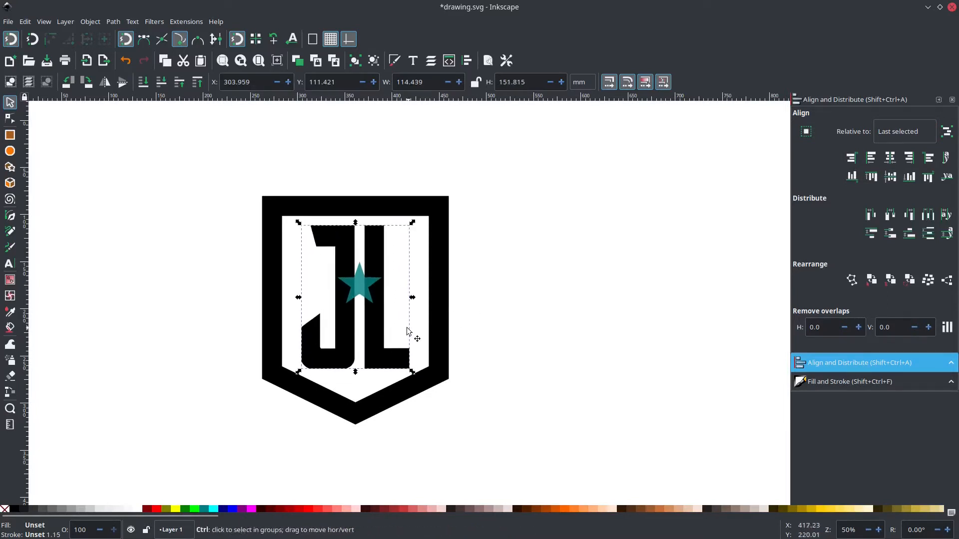
Ungroup the letters and star and move the star slightly down, to about Y 154.4 mm.
scroll(383, 333, up, 1)
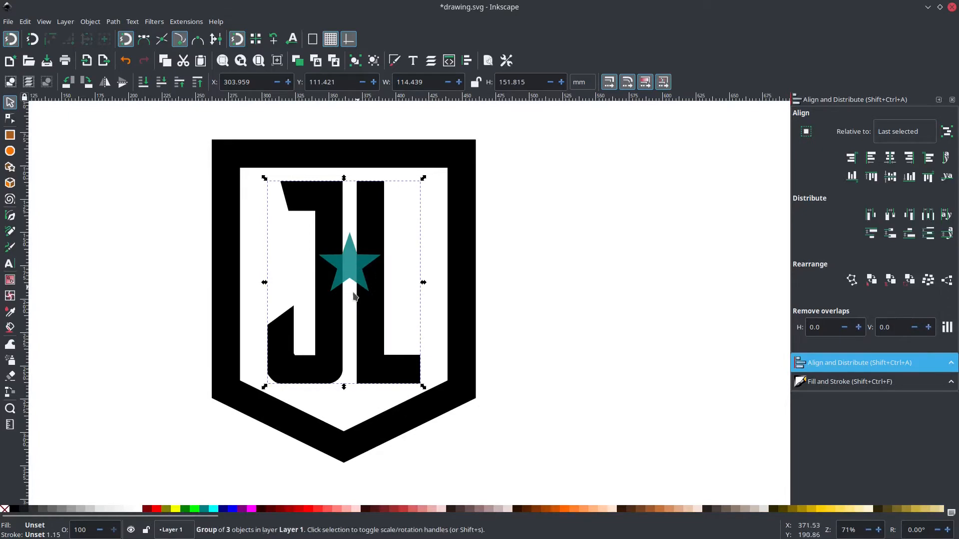
key(ctrl+shift+g)
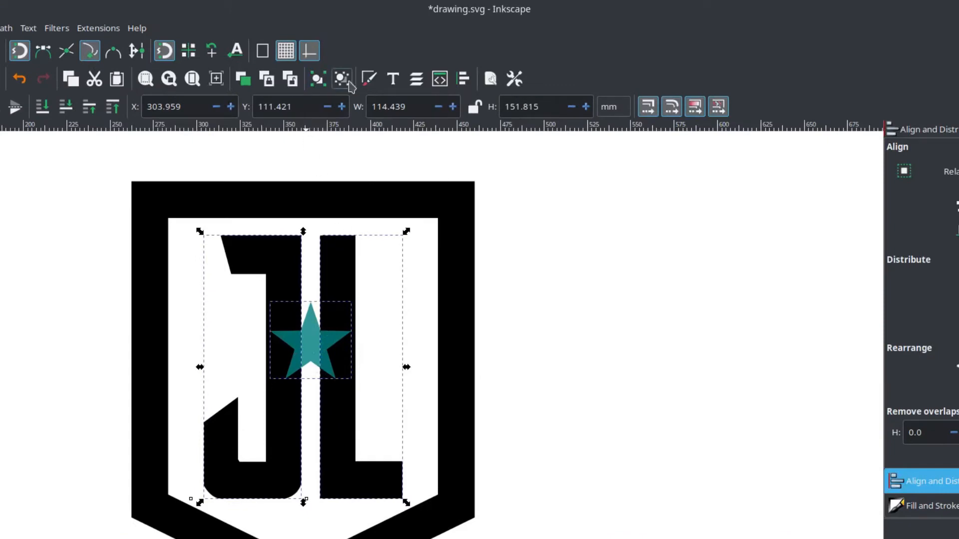
click(738, 372)
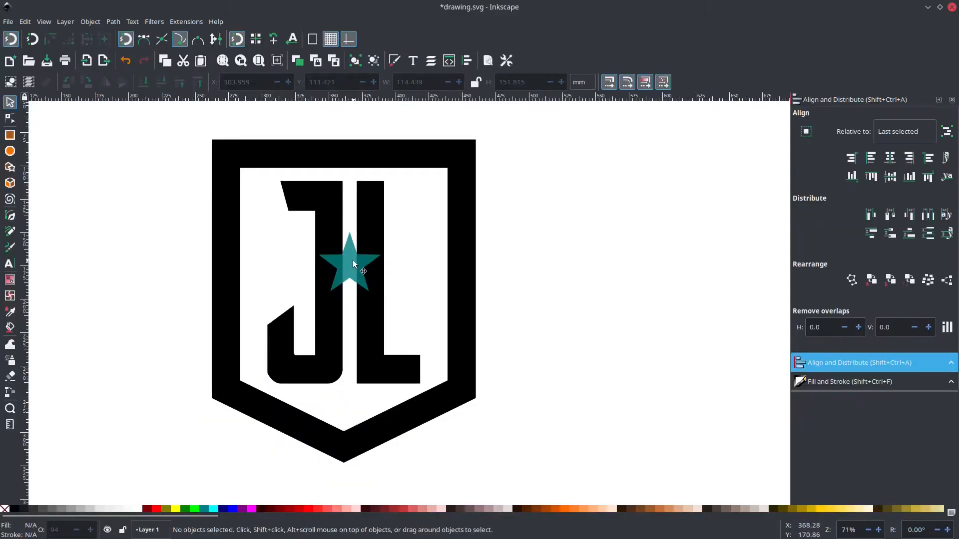
click(353, 264)
drag(353, 265, 353, 272)
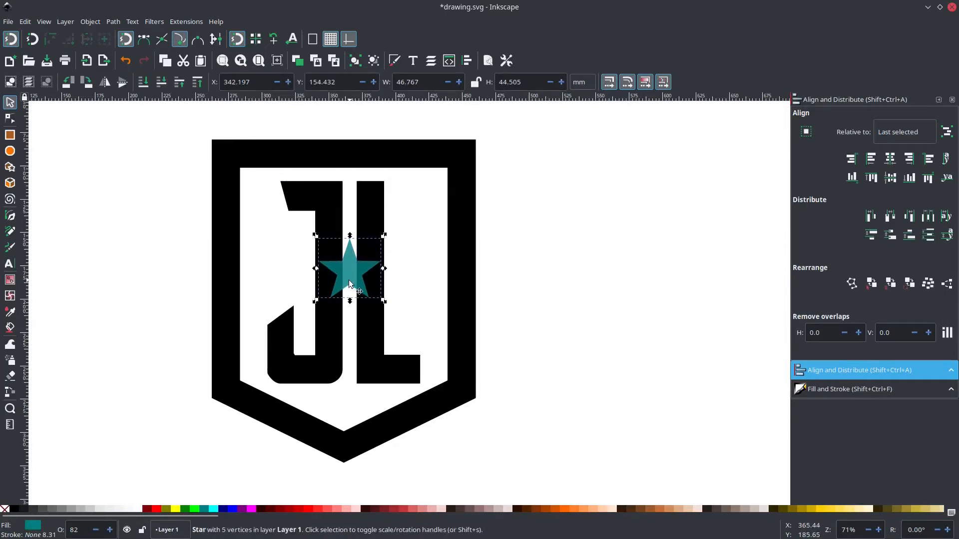
click(565, 266)
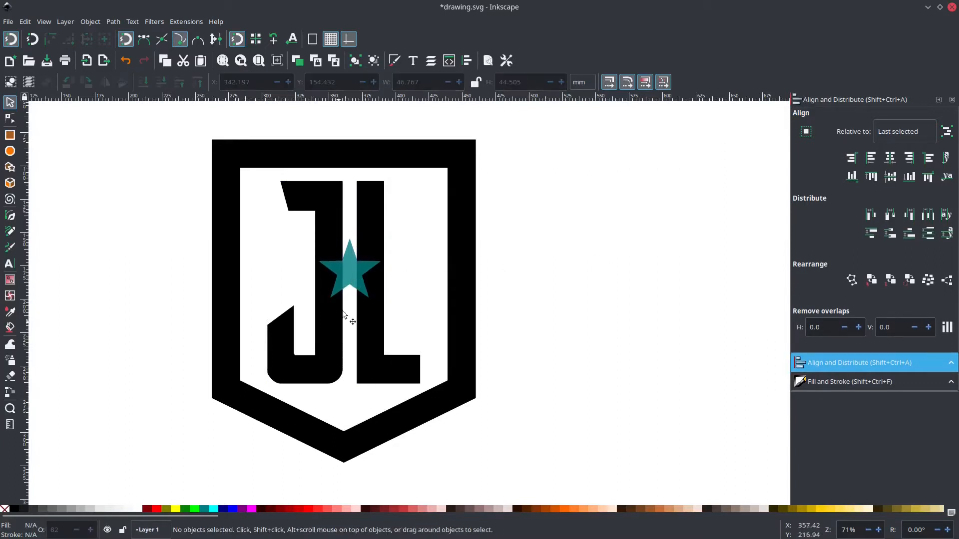
click(327, 218)
click(364, 214)
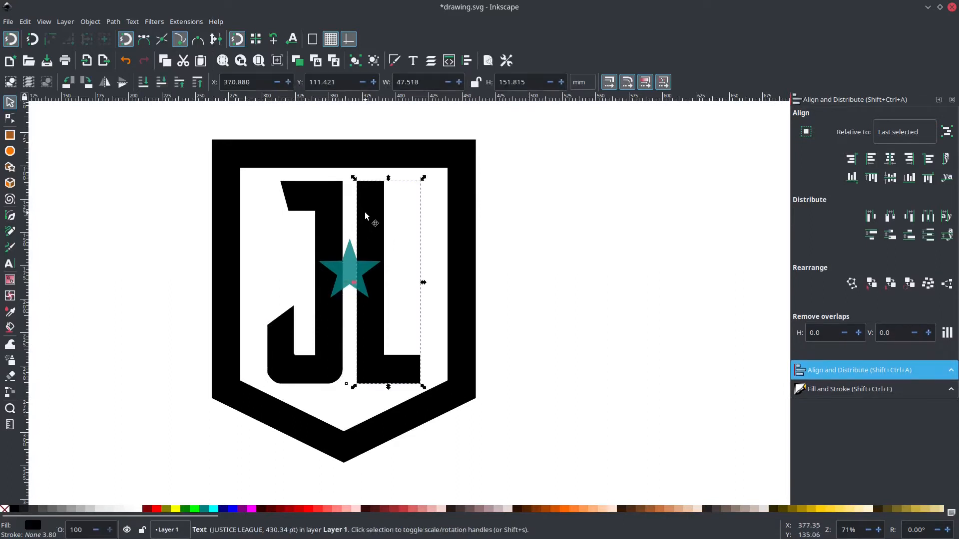
click(333, 215)
click(369, 218)
click(333, 214)
click(362, 217)
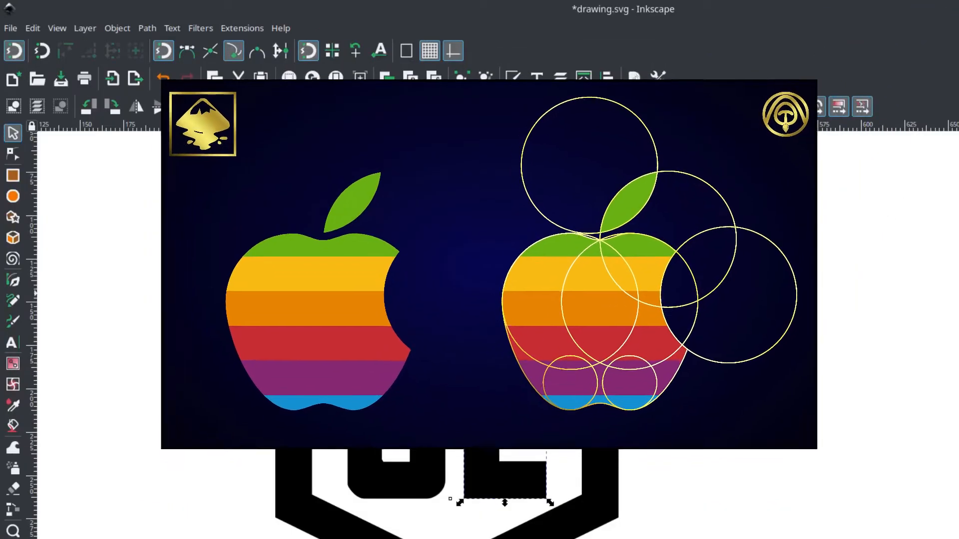
Convert the letters J and L from text objects to paths, one after the other.
click(330, 219)
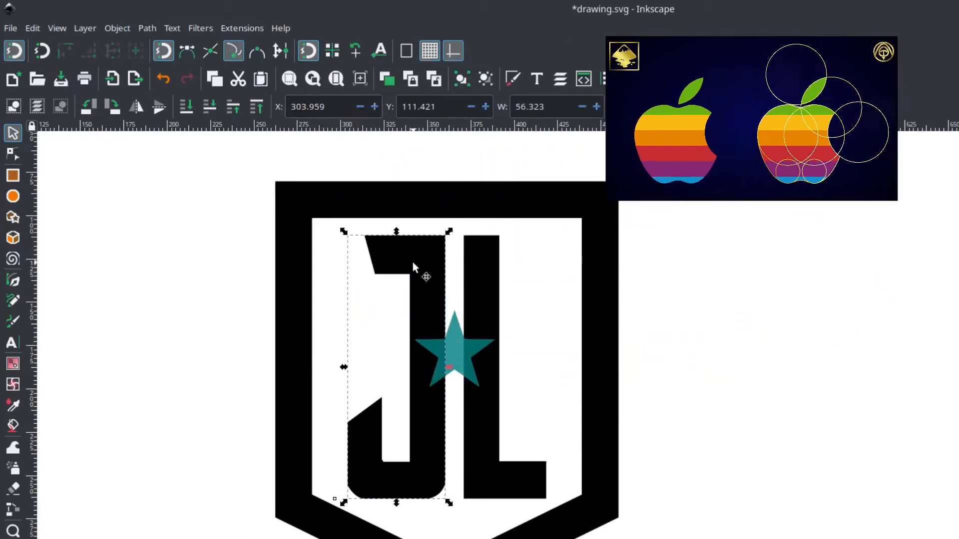
click(147, 28)
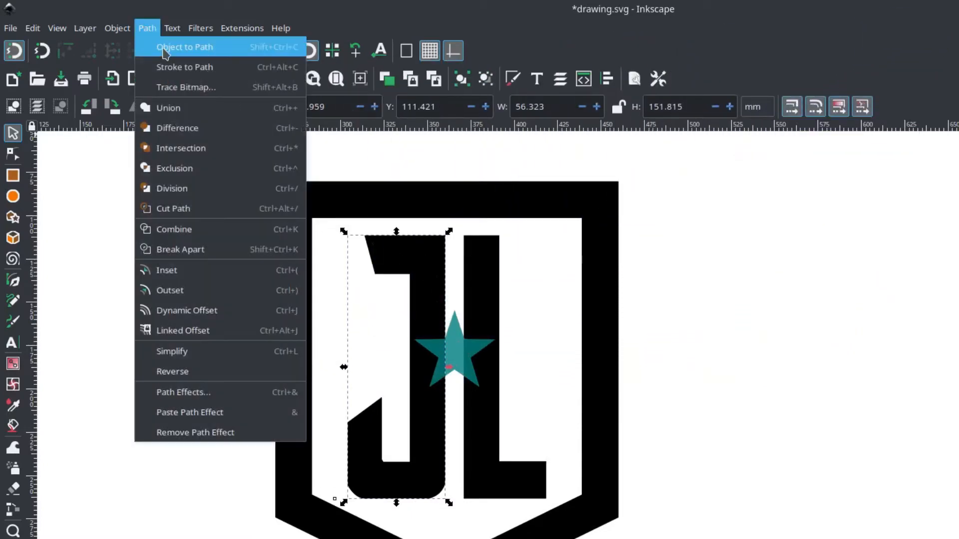
click(194, 53)
click(484, 259)
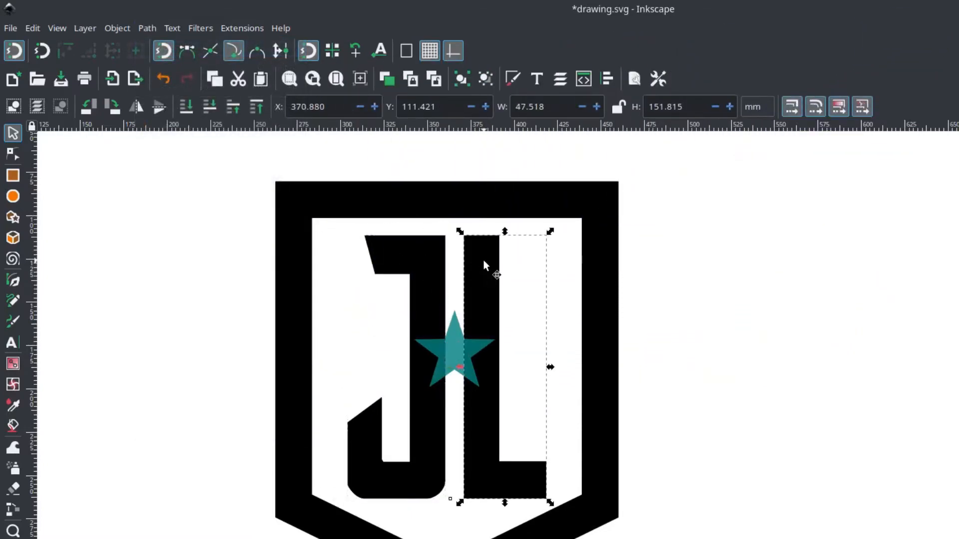
click(147, 28)
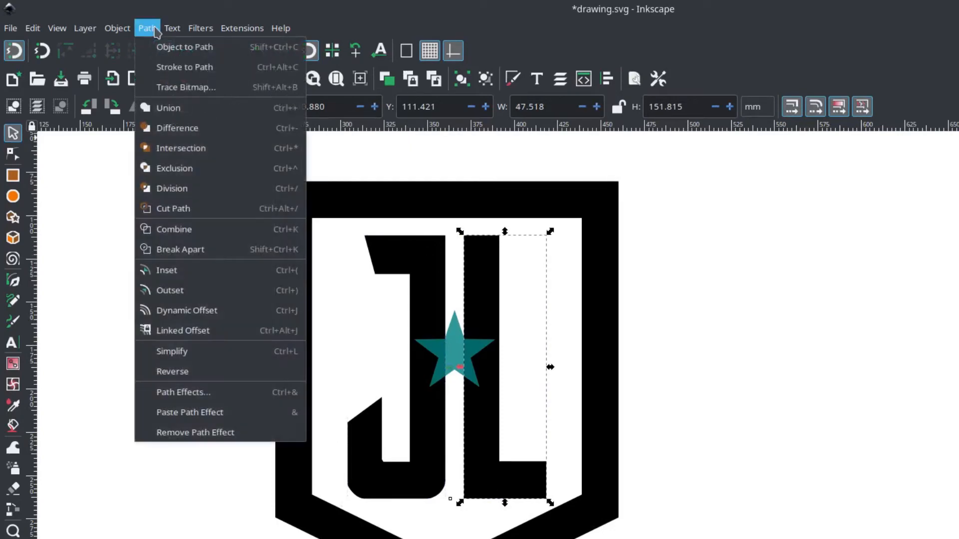
click(199, 48)
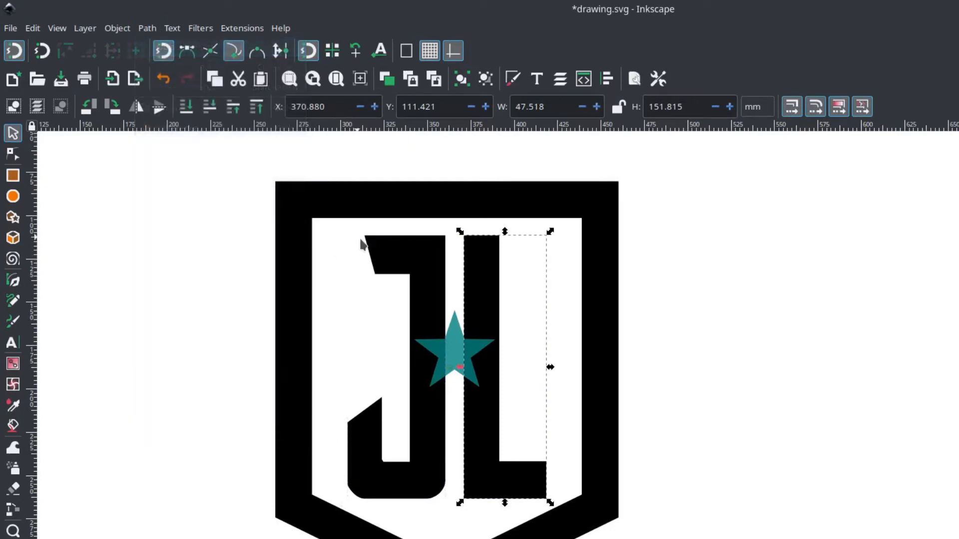
click(196, 272)
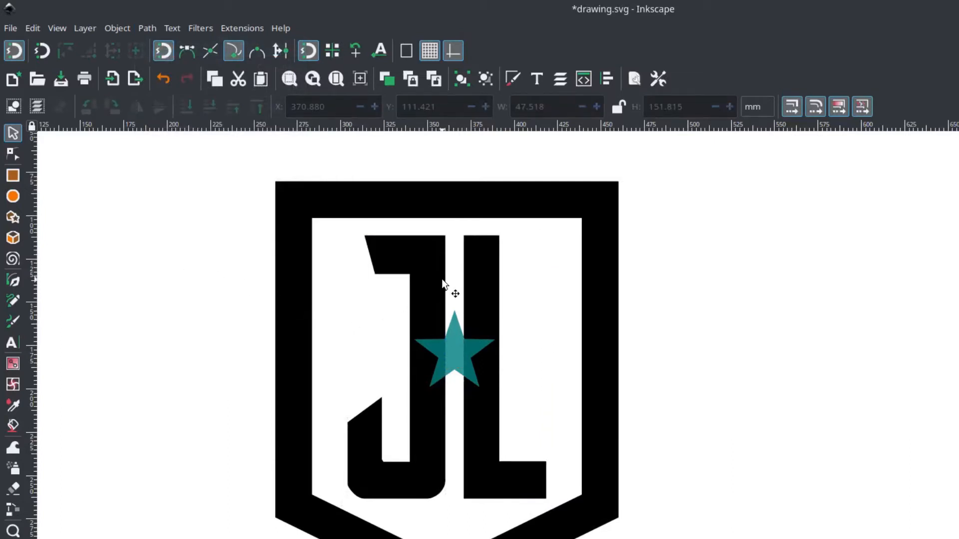
click(427, 274)
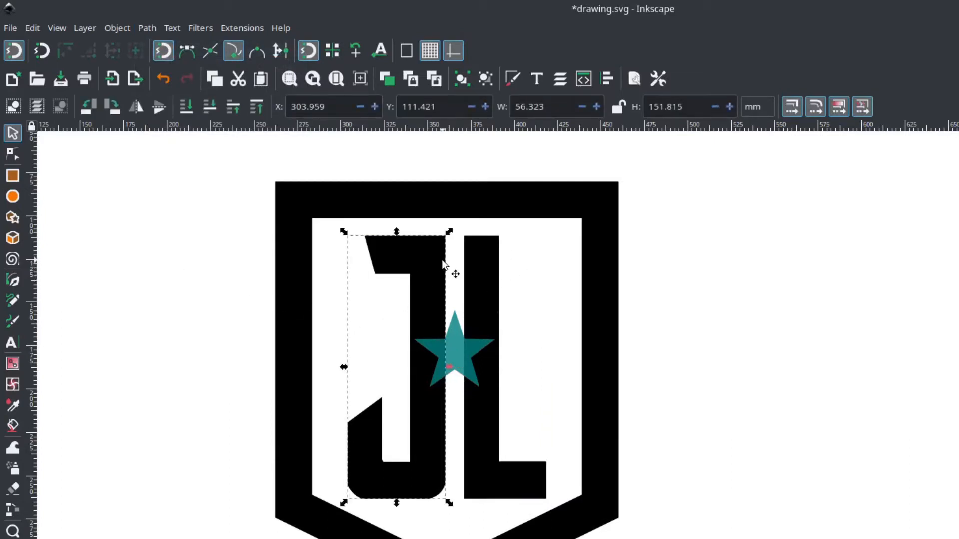
shift+click(480, 265)
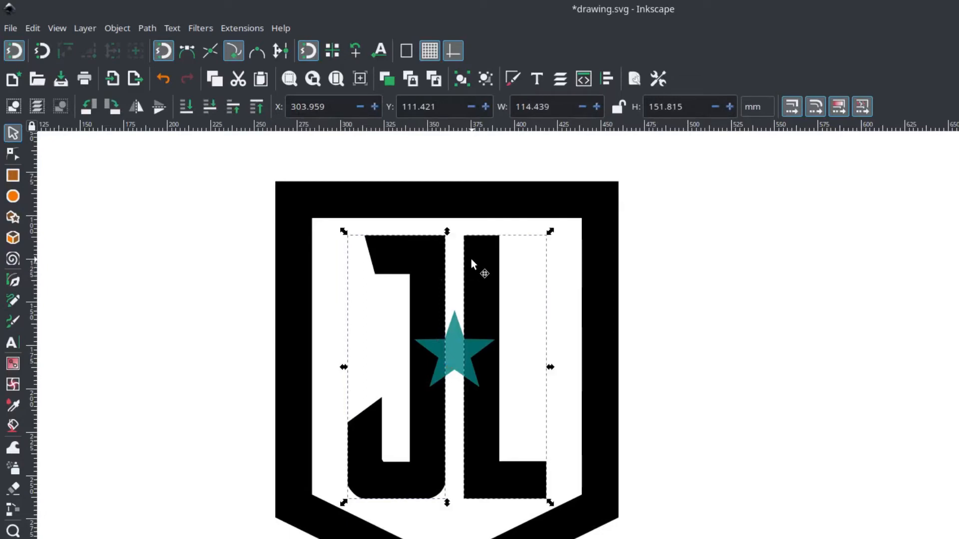
click(147, 30)
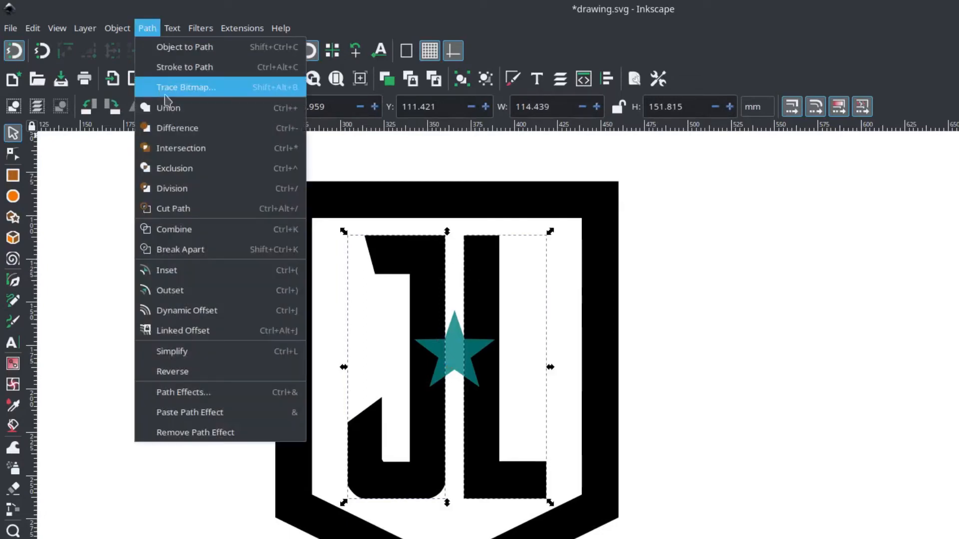
click(179, 109)
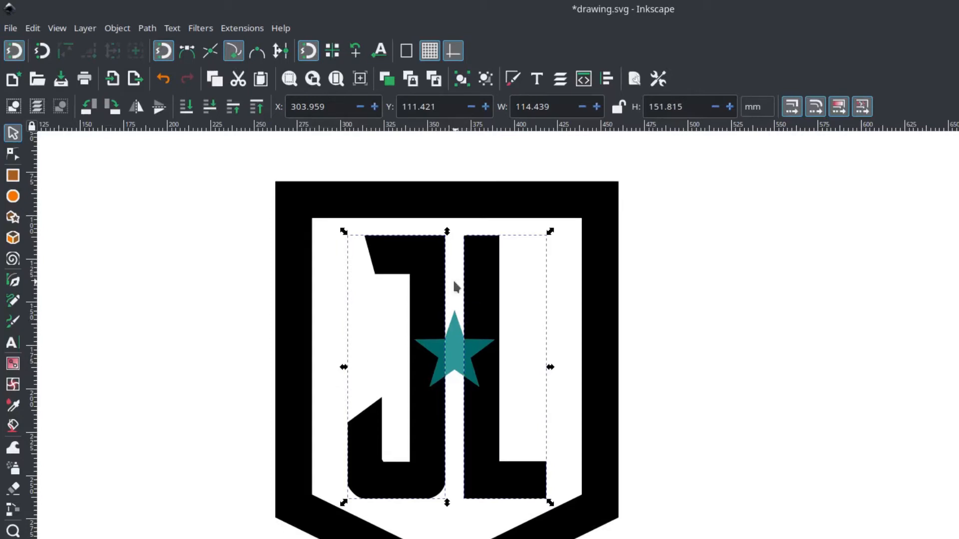
click(396, 152)
Unite the J and L paths into a single path with Union.
click(427, 254)
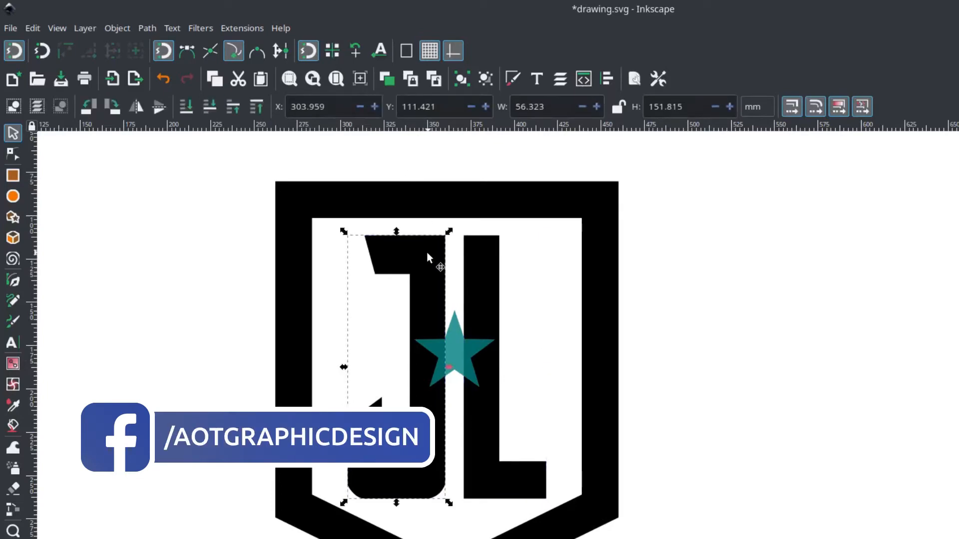
shift+click(488, 252)
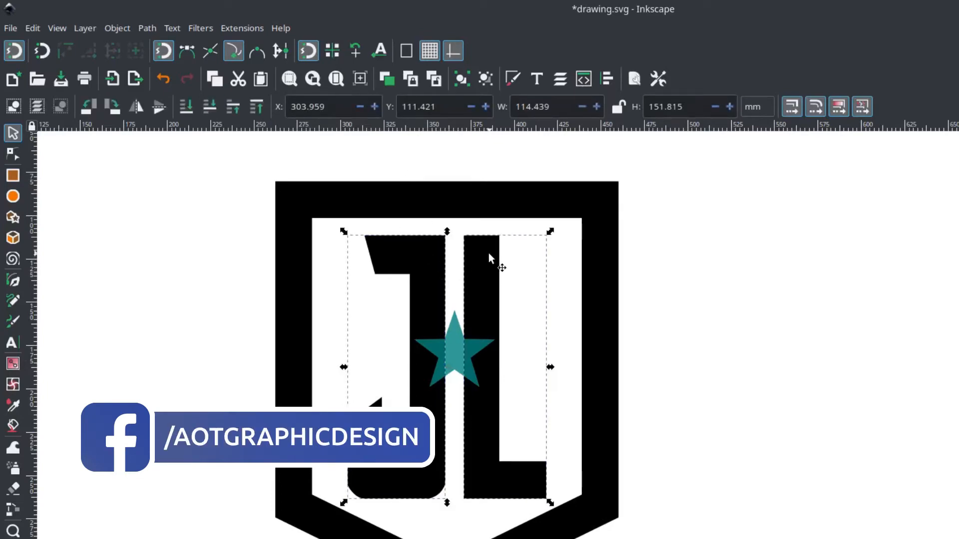
click(148, 28)
click(165, 113)
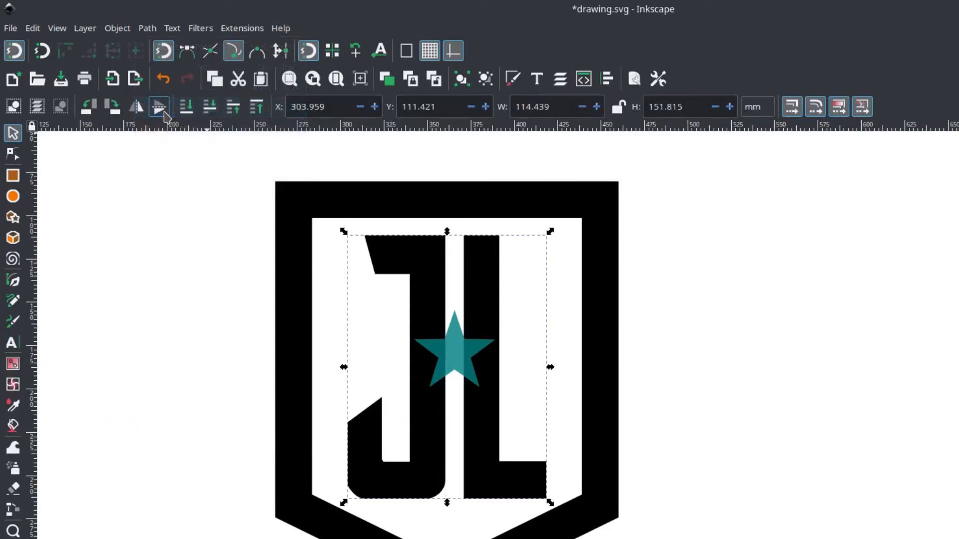
mouse_move(430, 280)
mouse_down()
mouse_move(448, 316)
mouse_move(423, 274)
mouse_up()
key(ctrl+z)
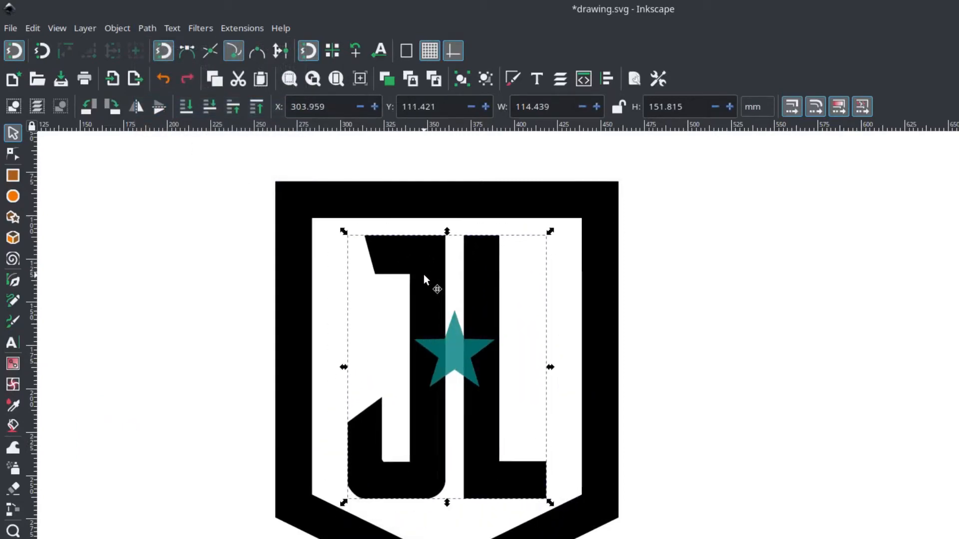
Cut the star out of the united letter path with the Difference operation.
click(456, 359)
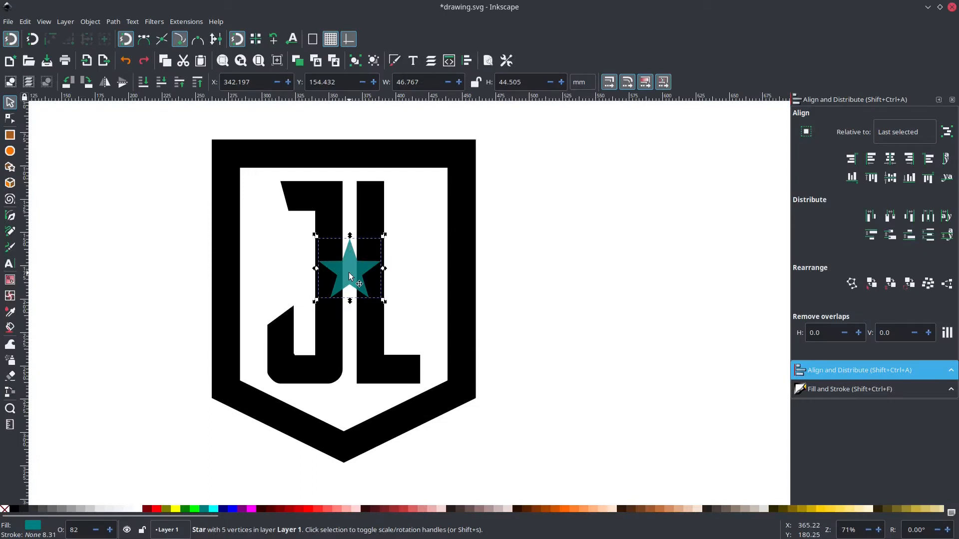
shift+click(368, 214)
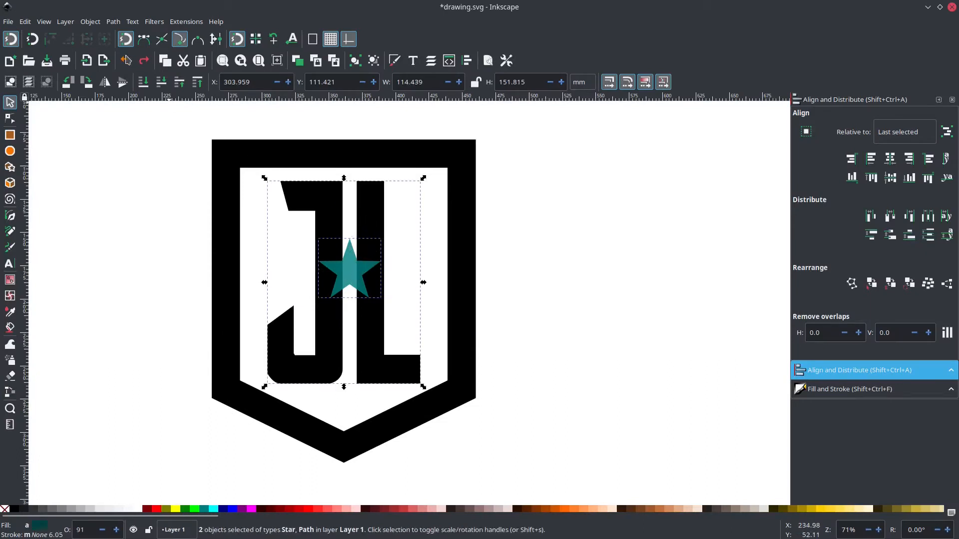
click(118, 22)
click(158, 96)
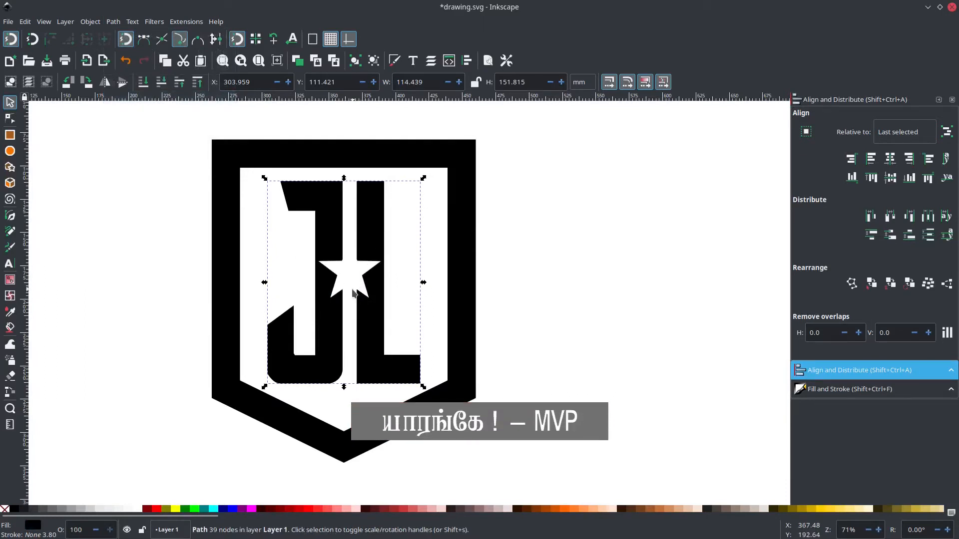
click(349, 282)
click(326, 248)
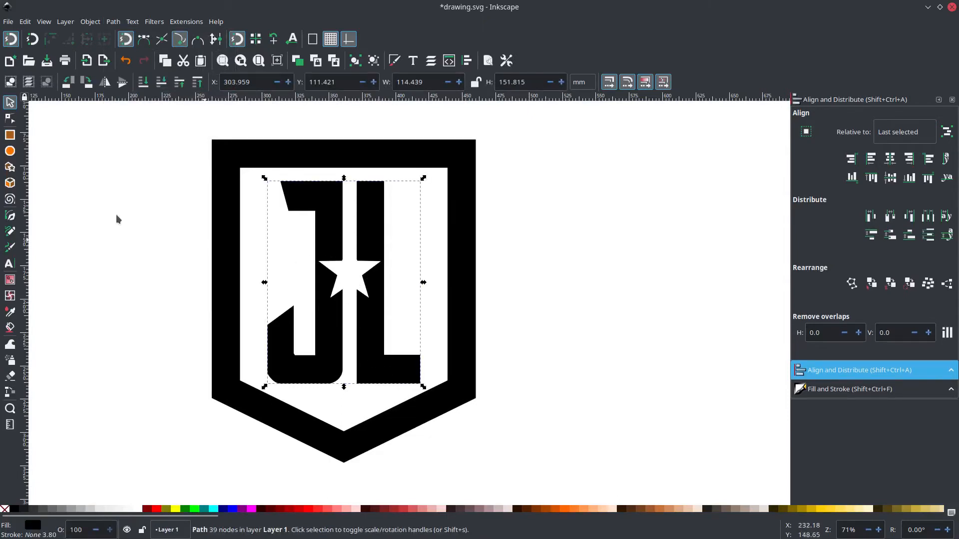
Select the two nodes at the tip of the J's hook and move them straight up to about Y 204.7 mm.
click(10, 118)
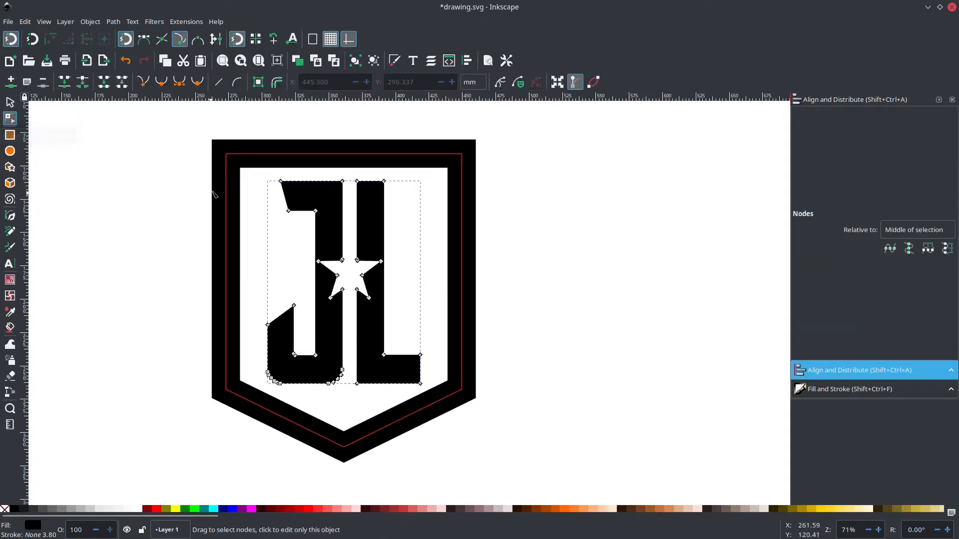
scroll(281, 299, up, 1)
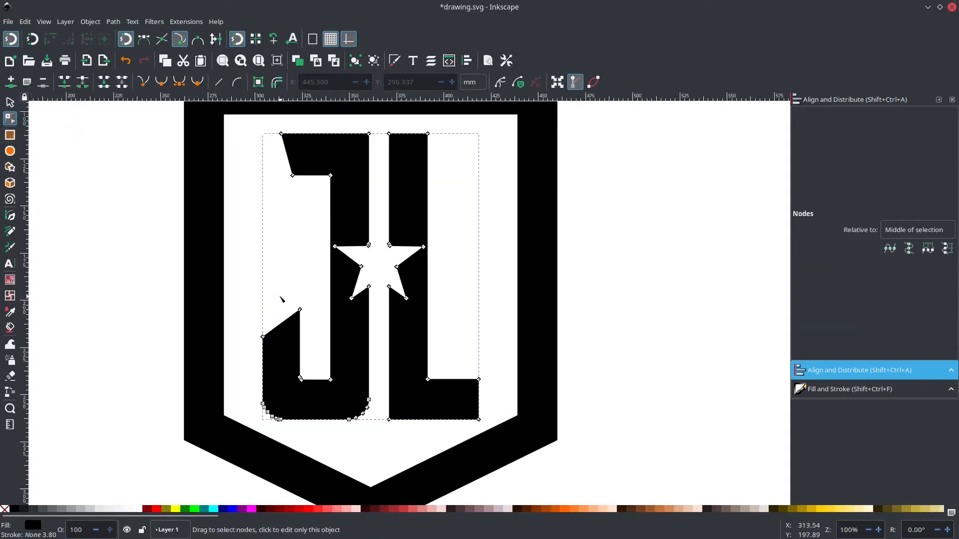
scroll(281, 299, down, 1)
scroll(273, 288, up, 1)
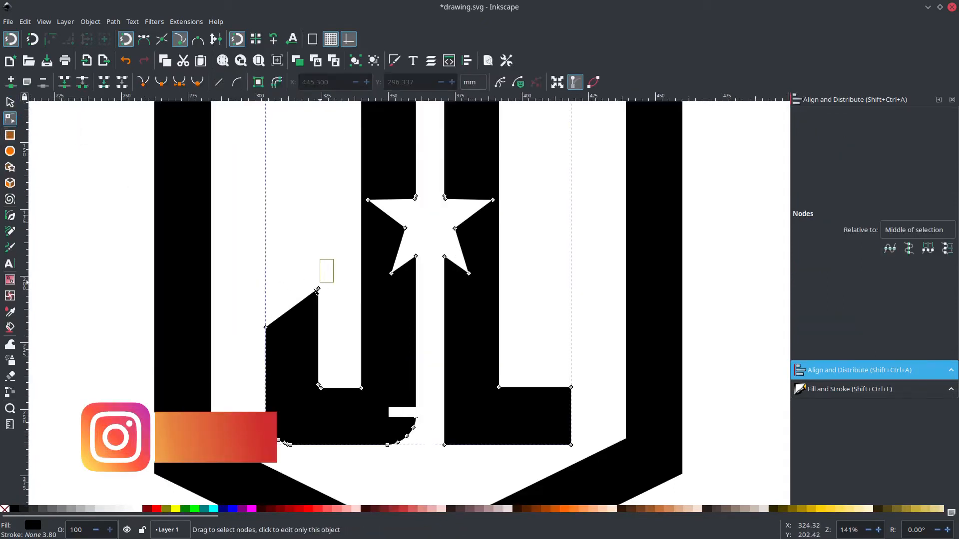
drag(316, 291, 257, 331)
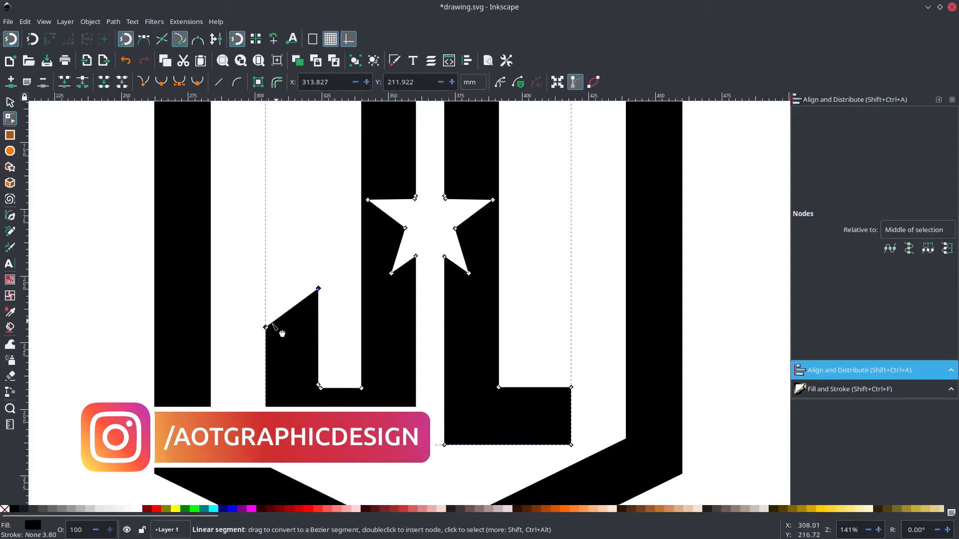
drag(250, 263, 336, 338)
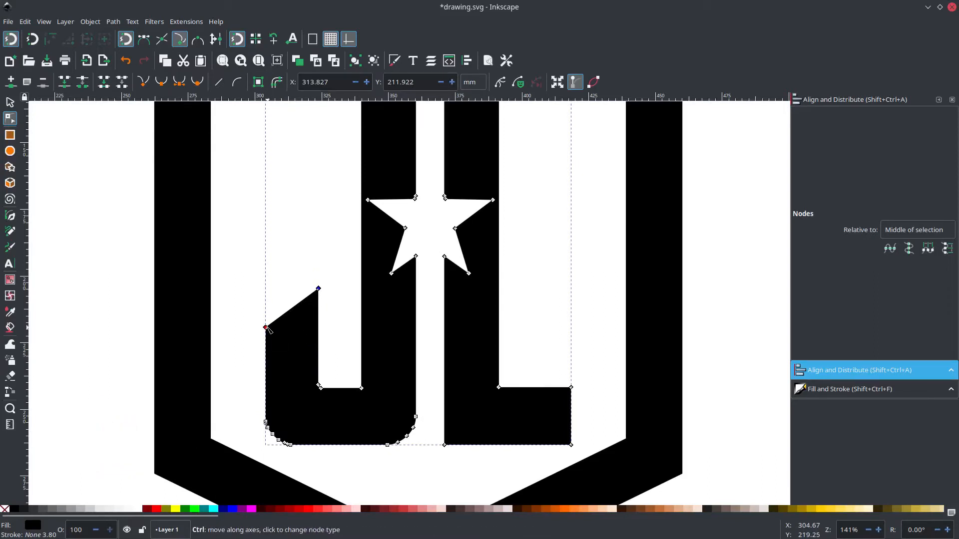
drag(268, 330, 269, 310)
click(288, 254)
scroll(288, 253, down, 2)
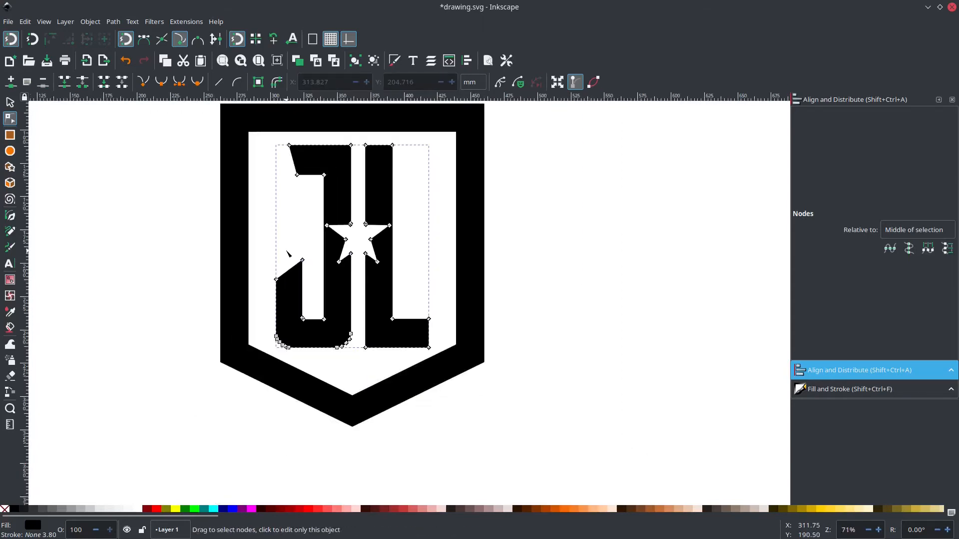
Save the drawing and move the four nodes of the L's foot straight down to about Y 262.7 mm.
scroll(259, 248, right, 1)
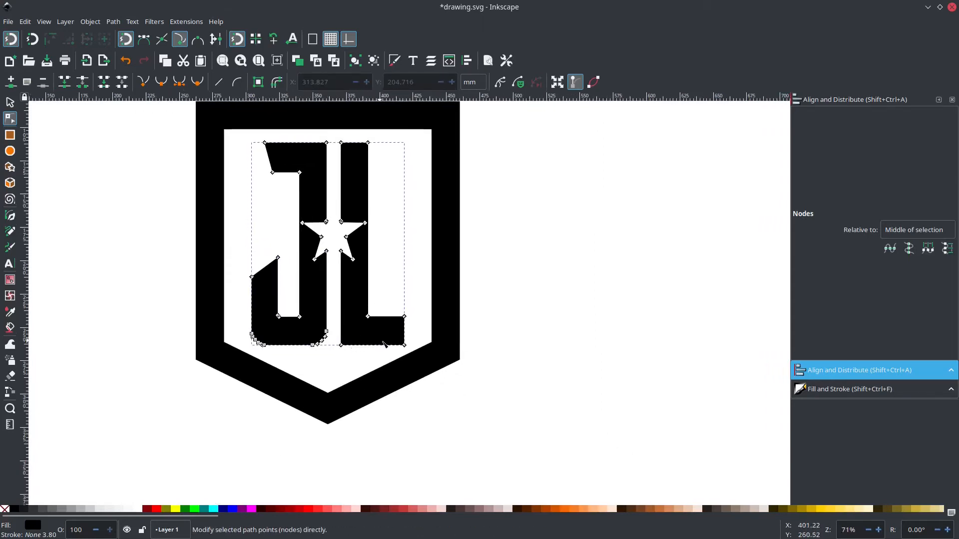
scroll(357, 347, up, 2)
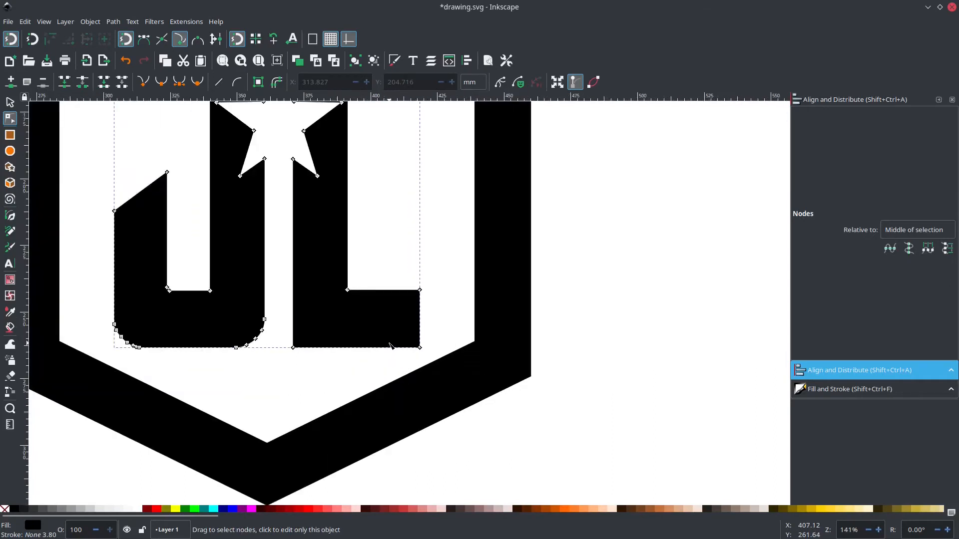
key(ctrl+s)
scroll(371, 343, right, 1)
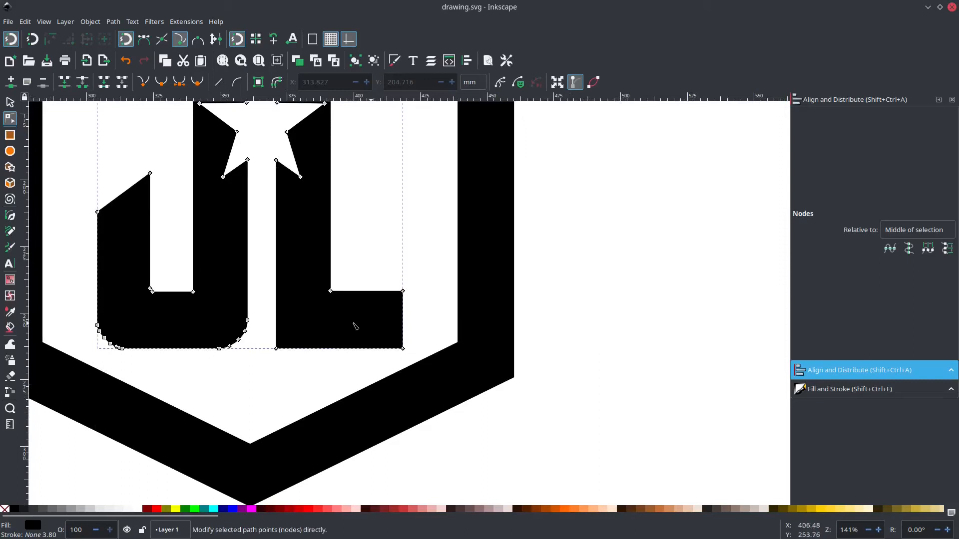
drag(259, 372, 424, 275)
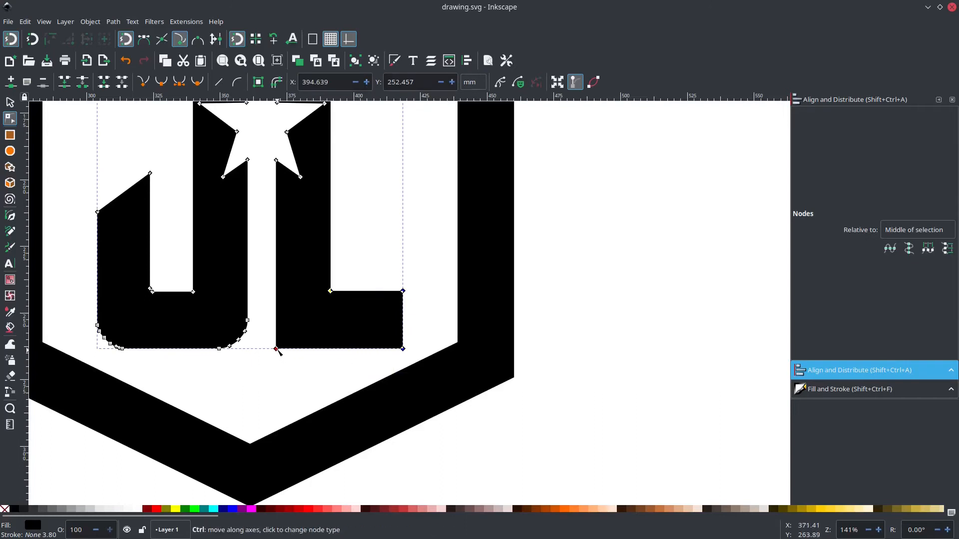
drag(277, 349, 280, 377)
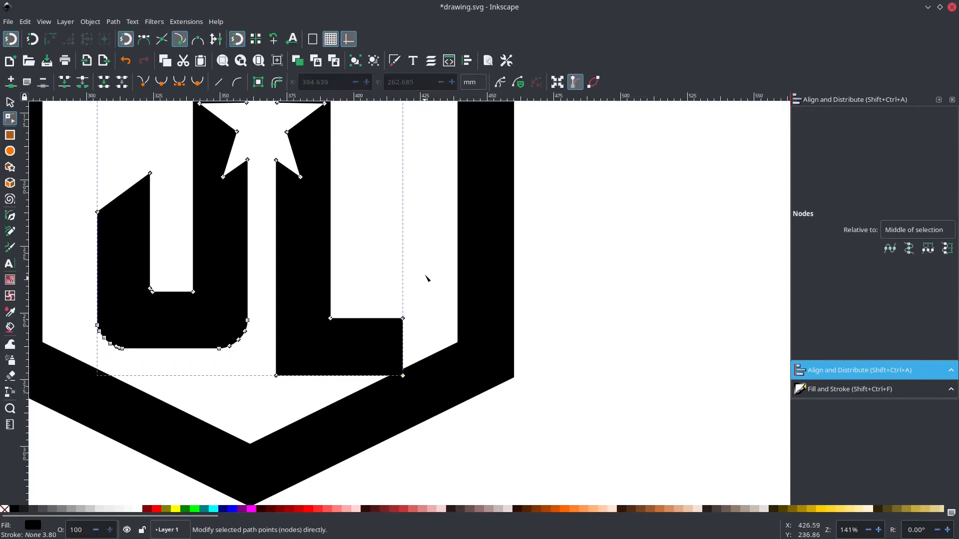
Slant the L's foot parallel to the shield's lower edge, raising its two end nodes to about Y 237.5 mm and its inner corner node slightly.
drag(425, 279, 403, 343)
drag(402, 328, 401, 311)
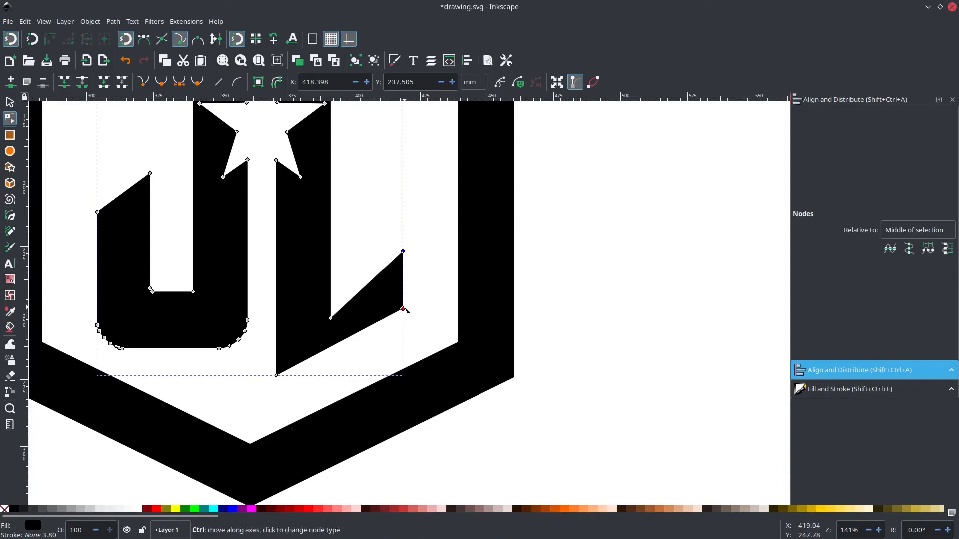
key(Escape)
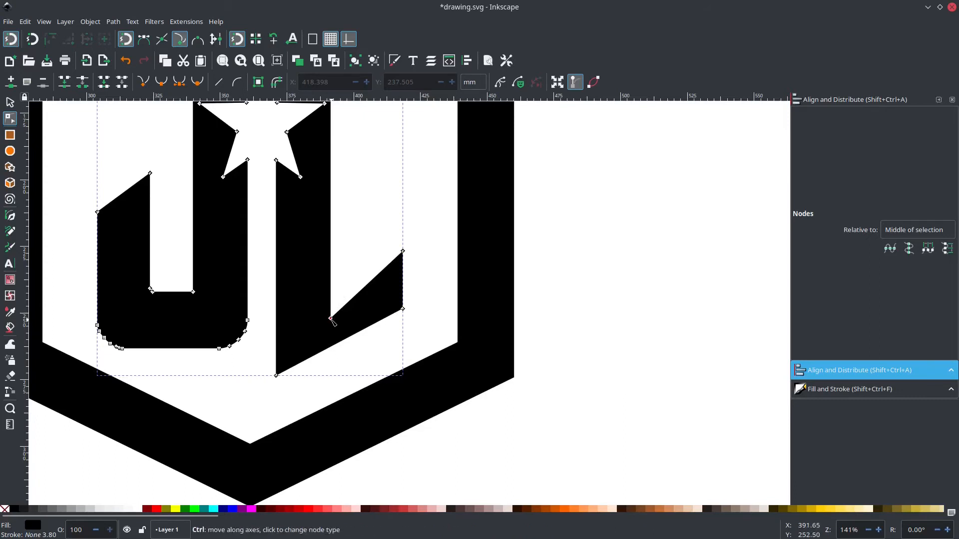
drag(331, 318, 331, 289)
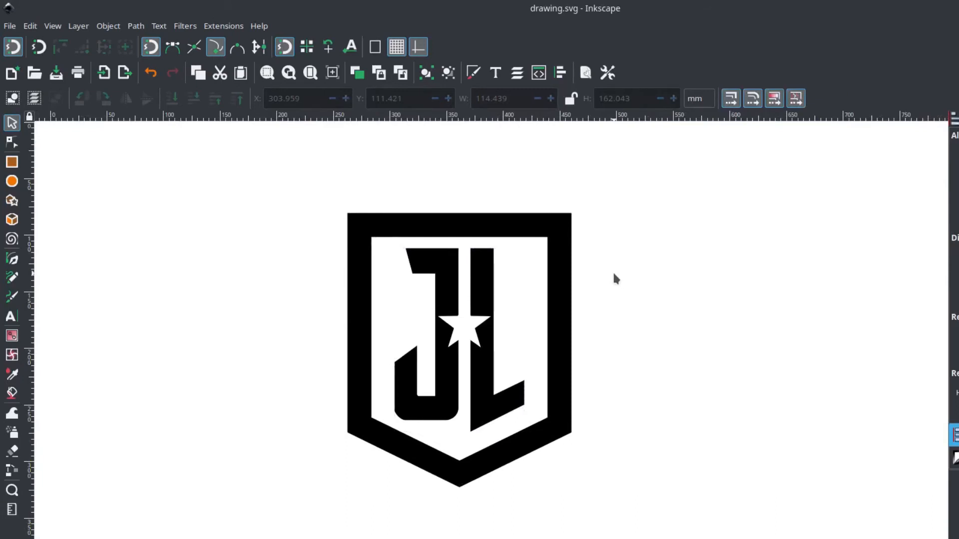
Convert the shield outline's stroke to a path and deselect it.
click(482, 302)
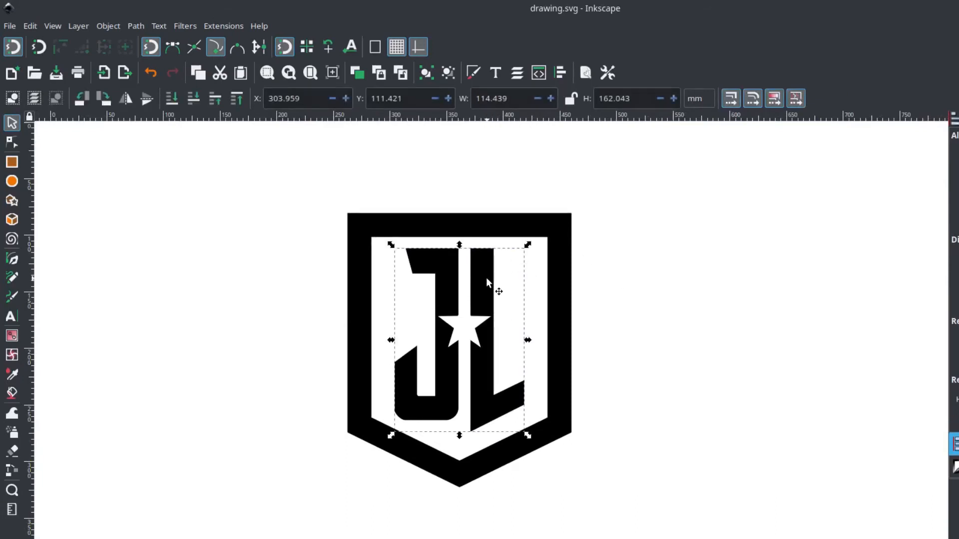
click(555, 215)
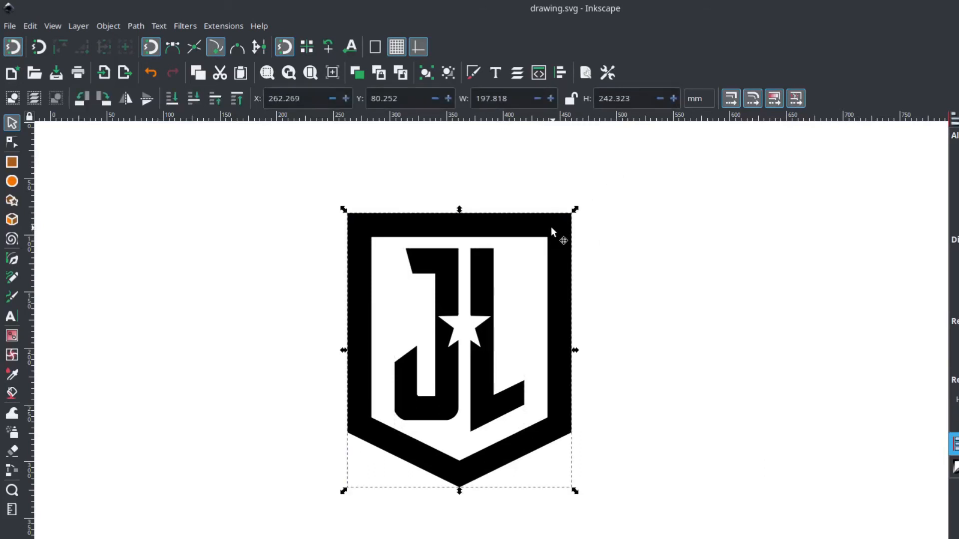
drag(545, 225, 525, 240)
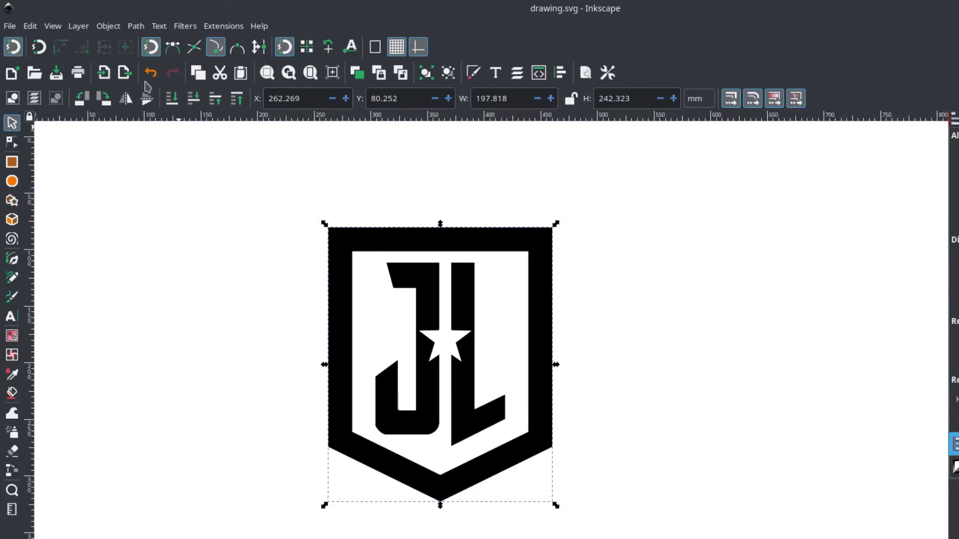
click(135, 26)
click(202, 64)
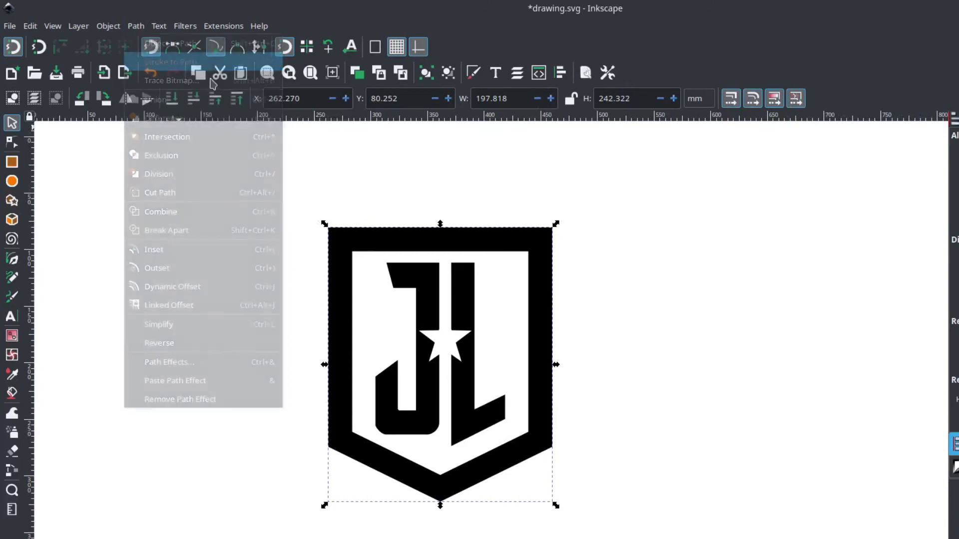
click(274, 183)
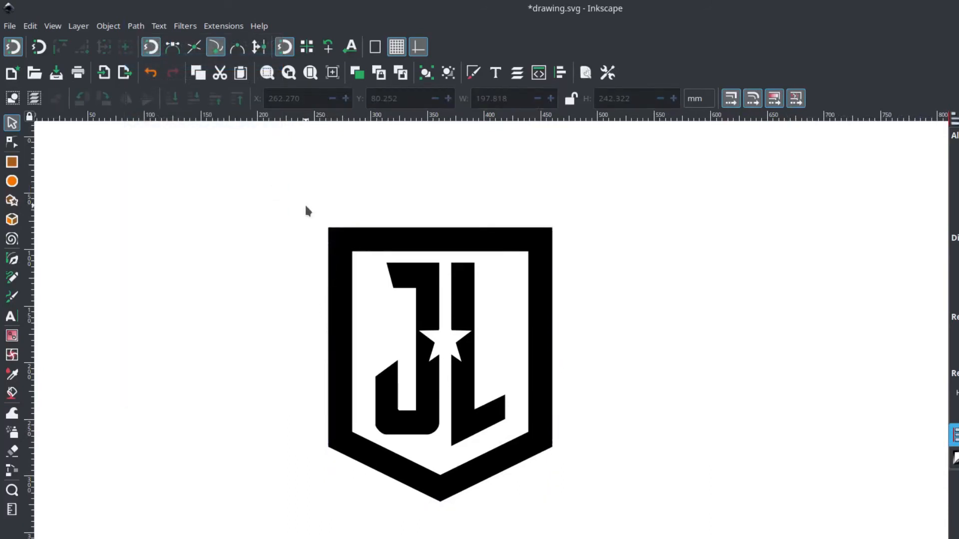
Unite the shield frame and the letters into one path, shift it to about X 244.6, Y 63.1 mm, and save the drawing.
drag(288, 181, 611, 538)
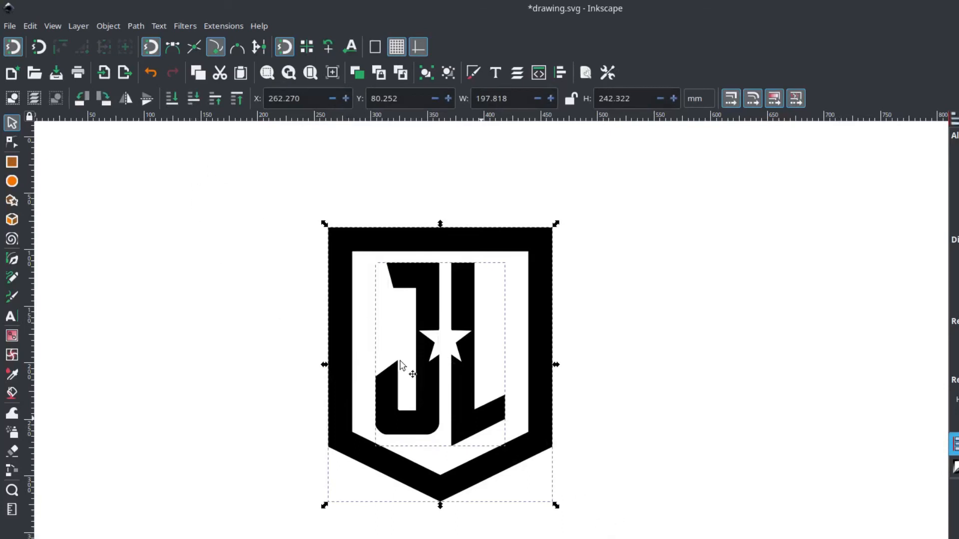
click(137, 26)
click(160, 101)
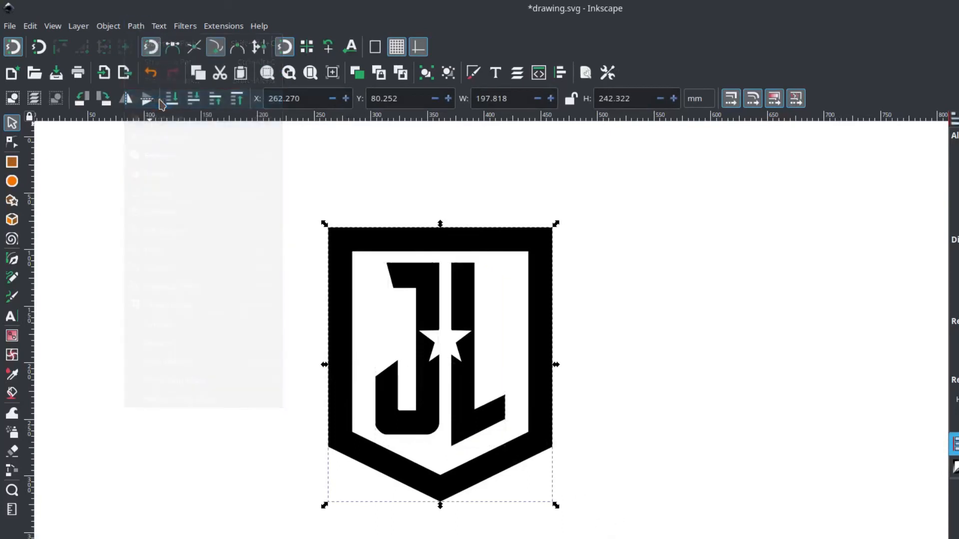
drag(381, 242, 361, 223)
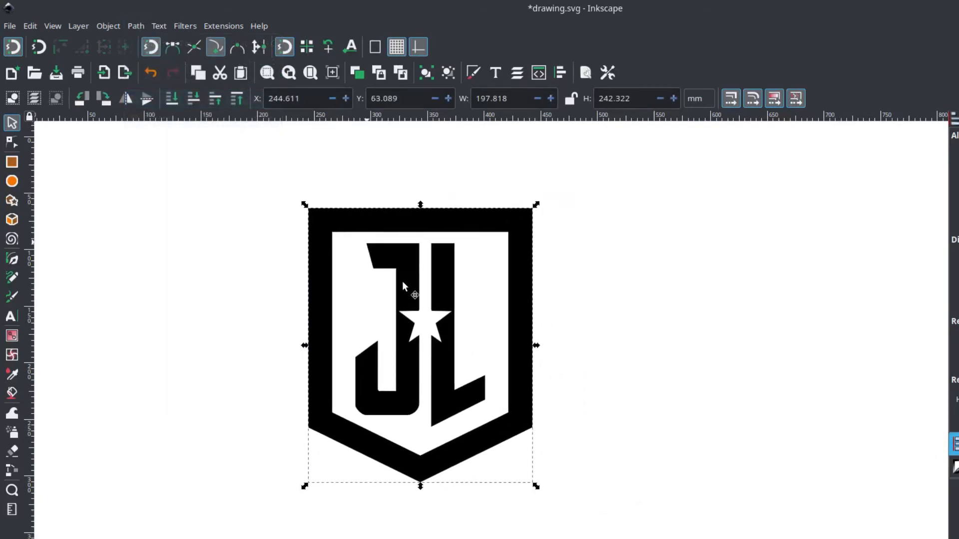
click(653, 234)
key(ctrl+s)
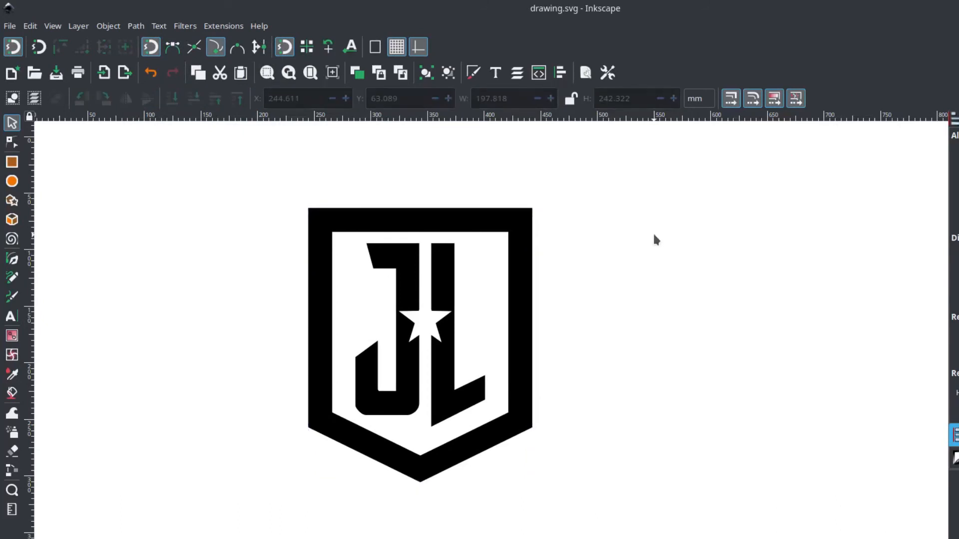
Move the logo to about X 158.3, Y 44.4 mm and import concrete-wall-scratched-material-background-texture-concept.jpg as an embedded image at the file's DPI.
ctrl+scroll(652, 231, down, 1)
drag(652, 232, 559, 255)
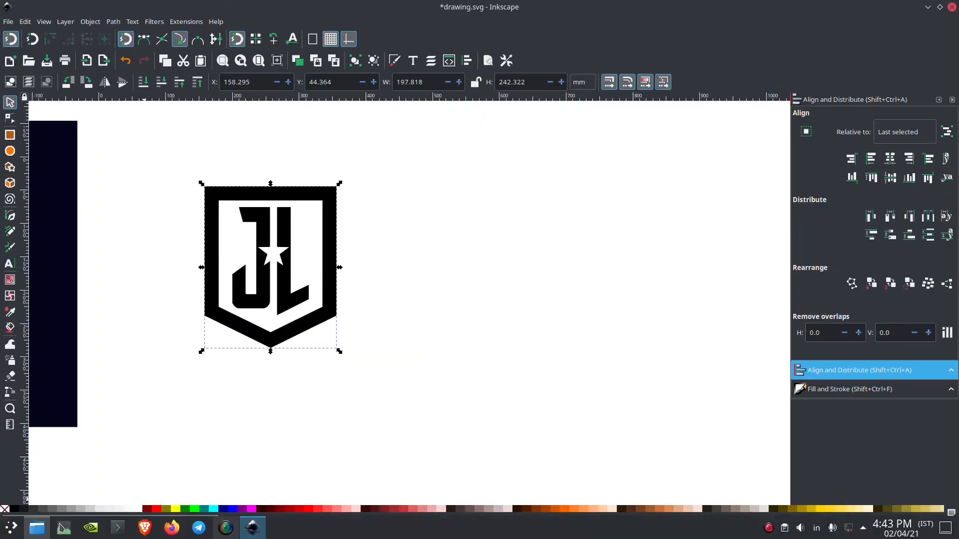
click(37, 533)
drag(243, 136, 322, 538)
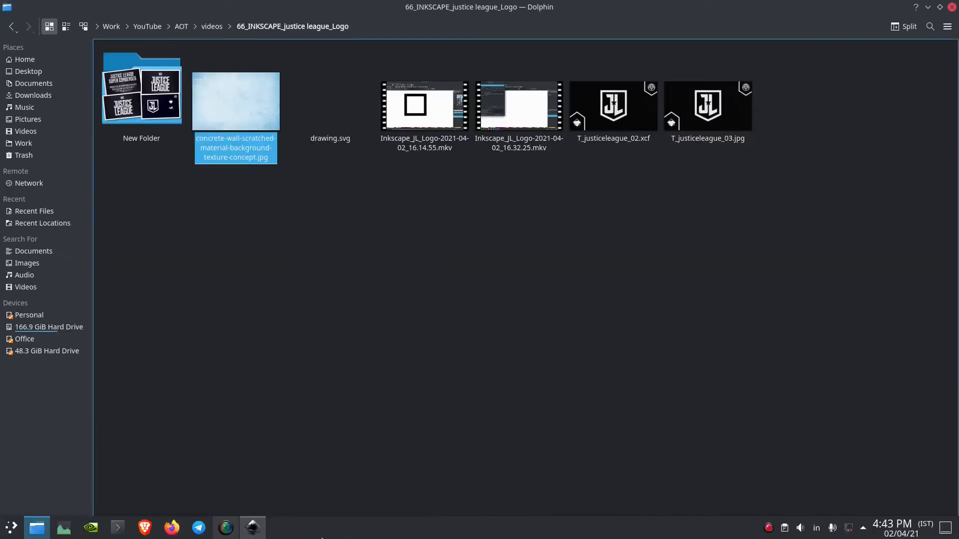
drag(264, 527, 442, 273)
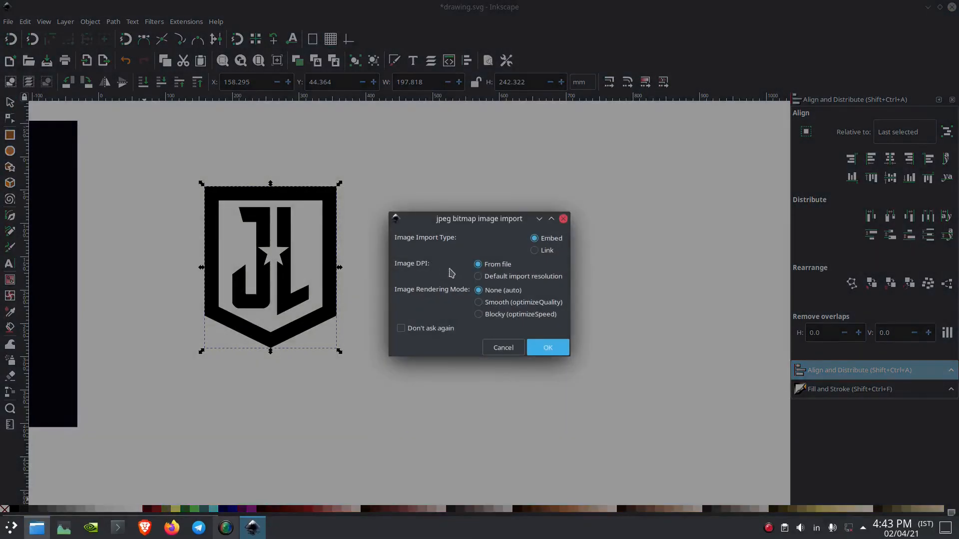
click(558, 347)
Raise the logo above the concrete texture and position it over the image at about X 660.1, Y 38.5 mm.
drag(286, 198, 424, 220)
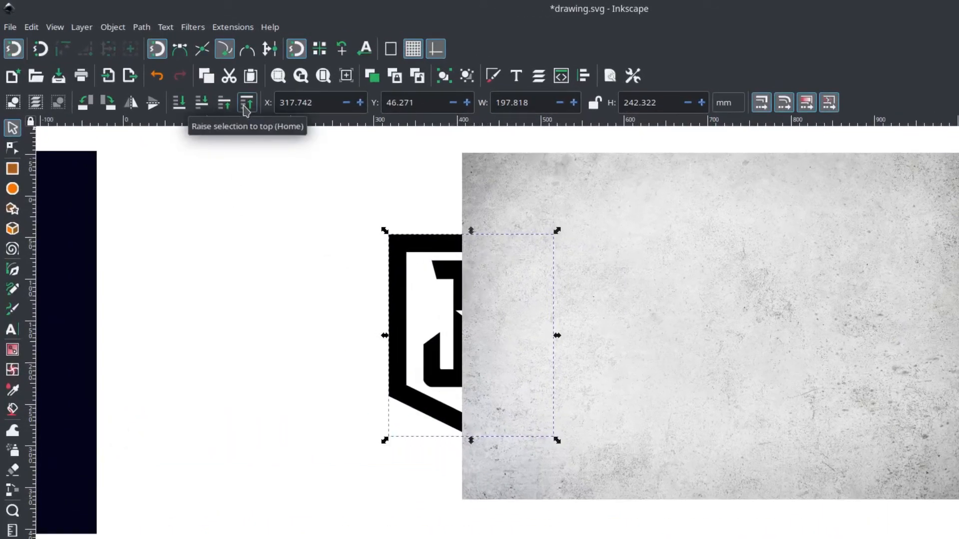
click(245, 102)
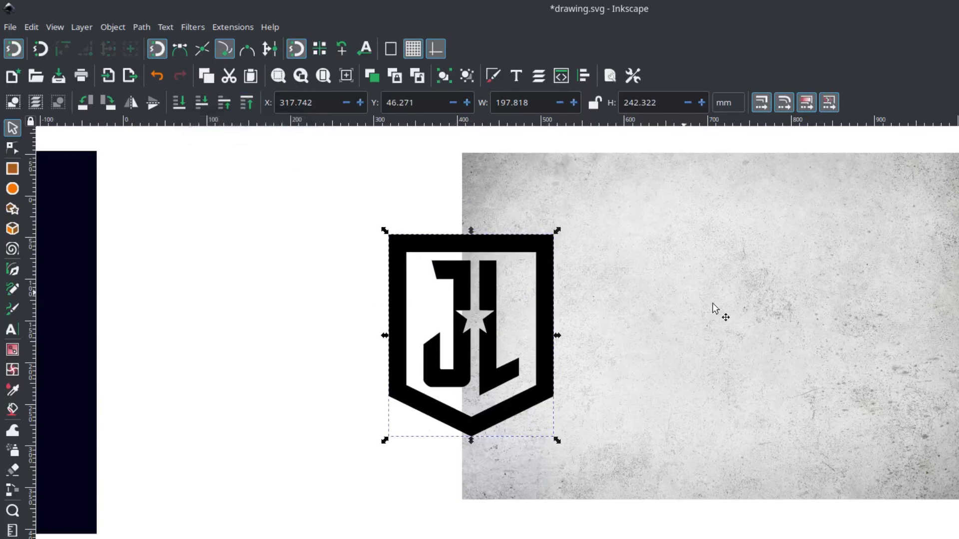
scroll(649, 314, right, 4)
scroll(561, 314, right, 5)
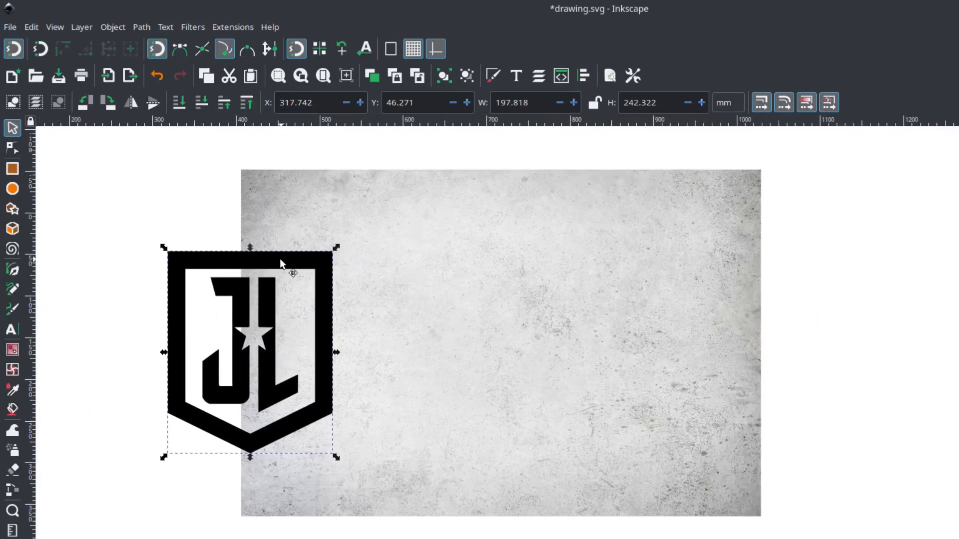
drag(279, 252, 567, 253)
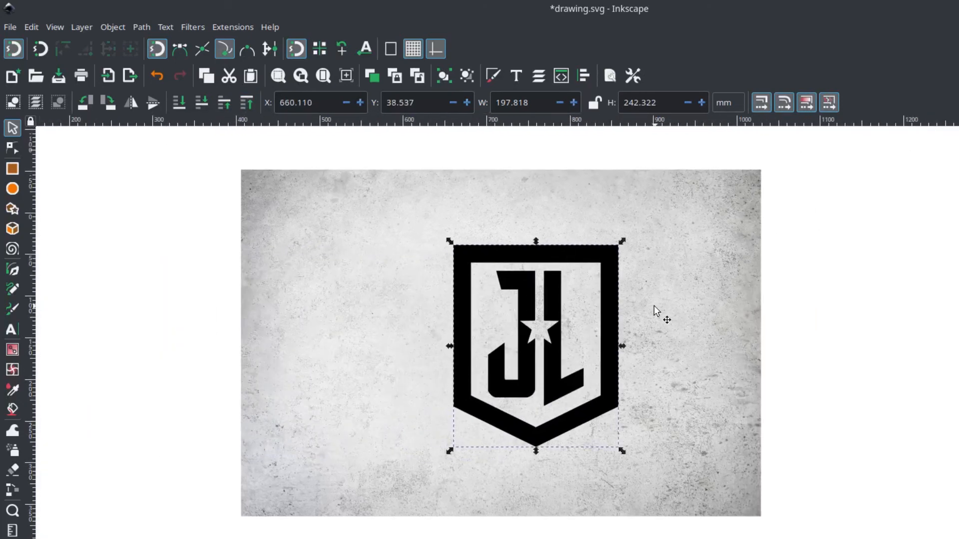
Lower the logo's opacity to about 66.8% to let the concrete texture show through.
scroll(625, 310, right, 4)
scroll(516, 321, up, 1)
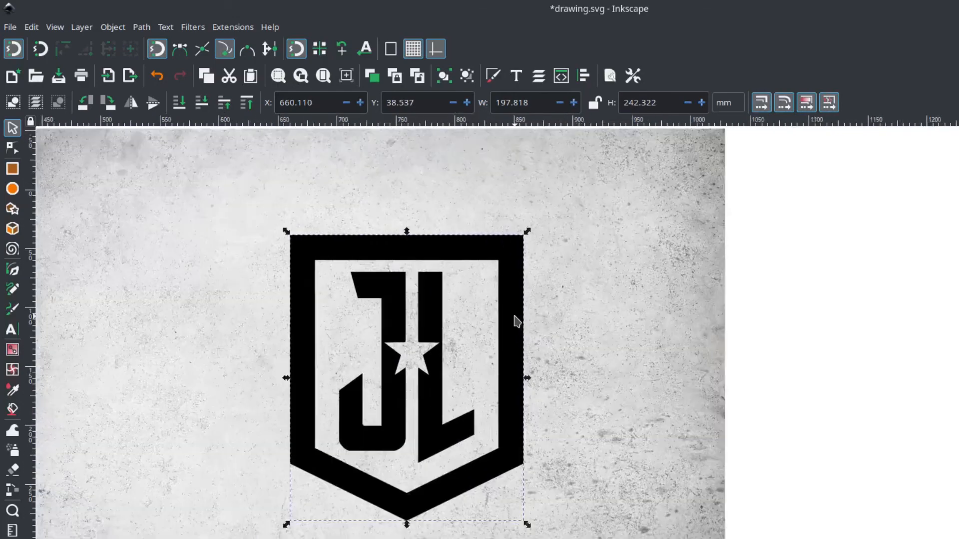
scroll(516, 322, up, 1)
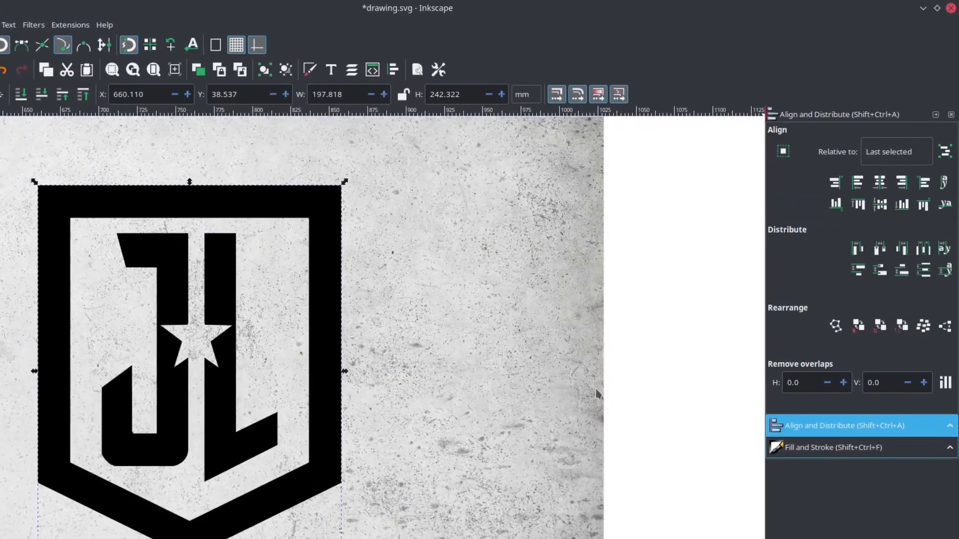
click(856, 448)
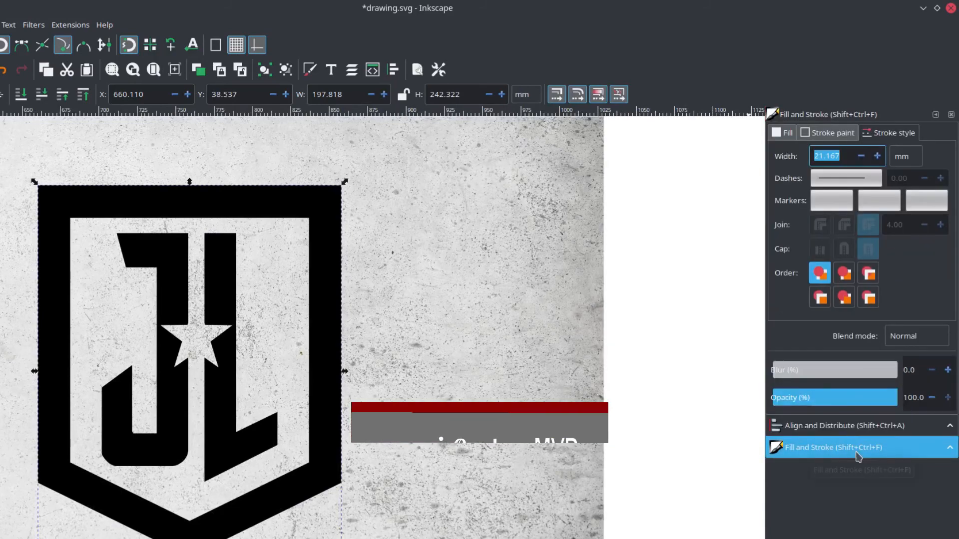
click(857, 398)
click(645, 242)
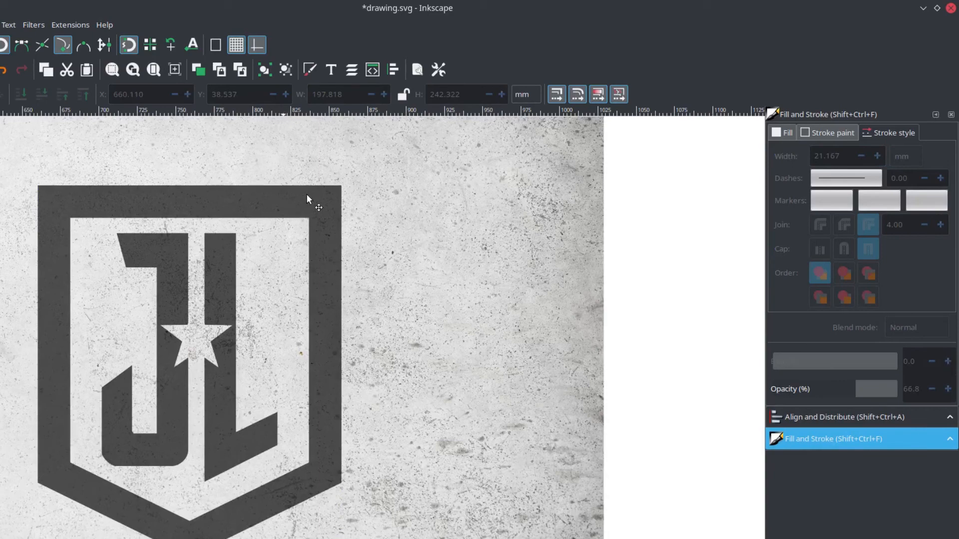
Move the logo to about X 722.8, Y 3.7 mm on the texture and set its opacity back to 100%.
mouse_move(307, 195)
mouse_down()
mouse_move(381, 147)
mouse_move(381, 192)
mouse_up()
scroll(386, 182, down, 2)
drag(856, 398, 900, 399)
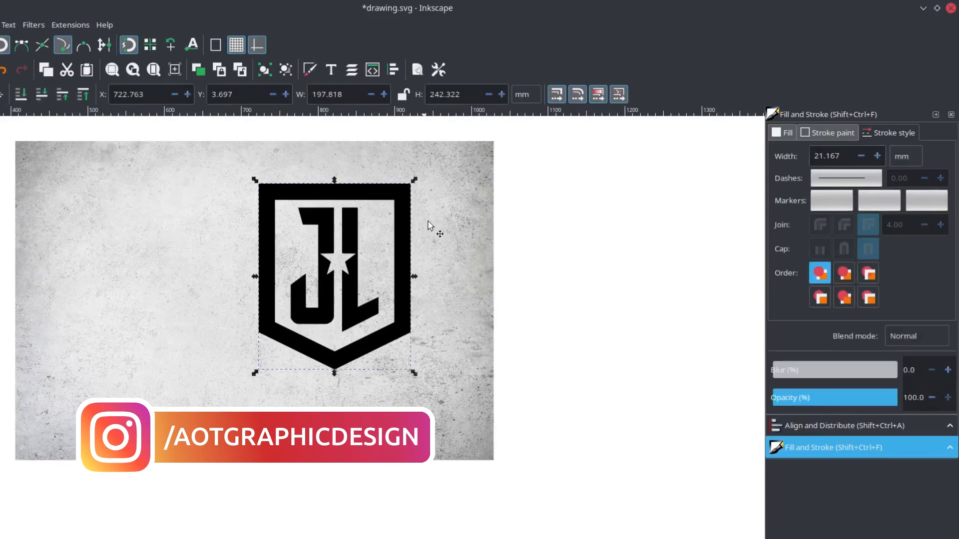
Clip the concrete texture image with the logo path and move the clipped logo to about X 662, Y 17.6 mm.
click(454, 183)
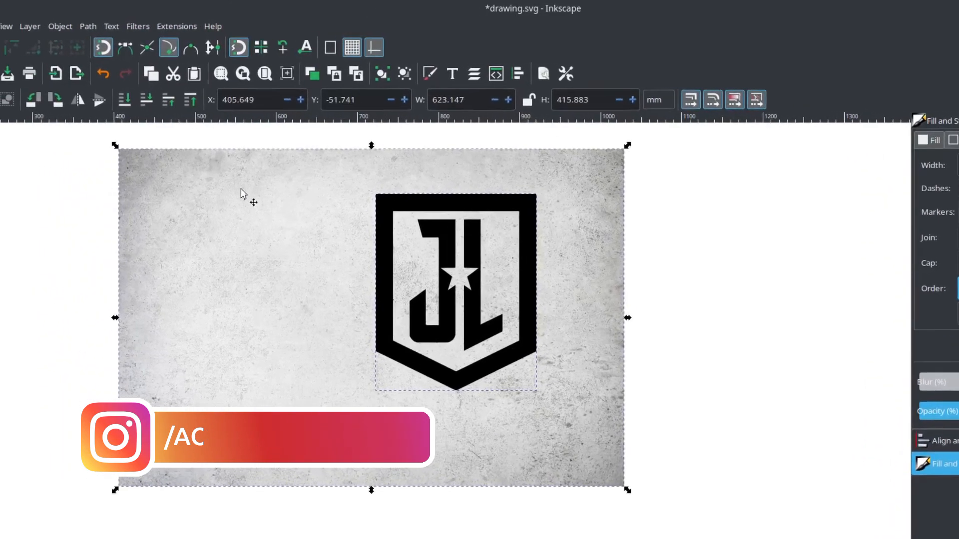
click(60, 26)
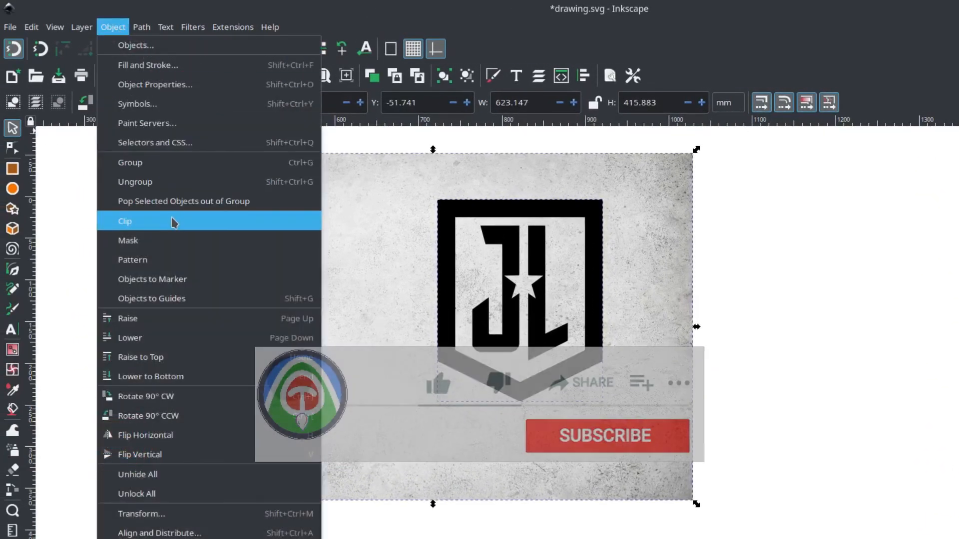
mouse_move(278, 221)
click(374, 223)
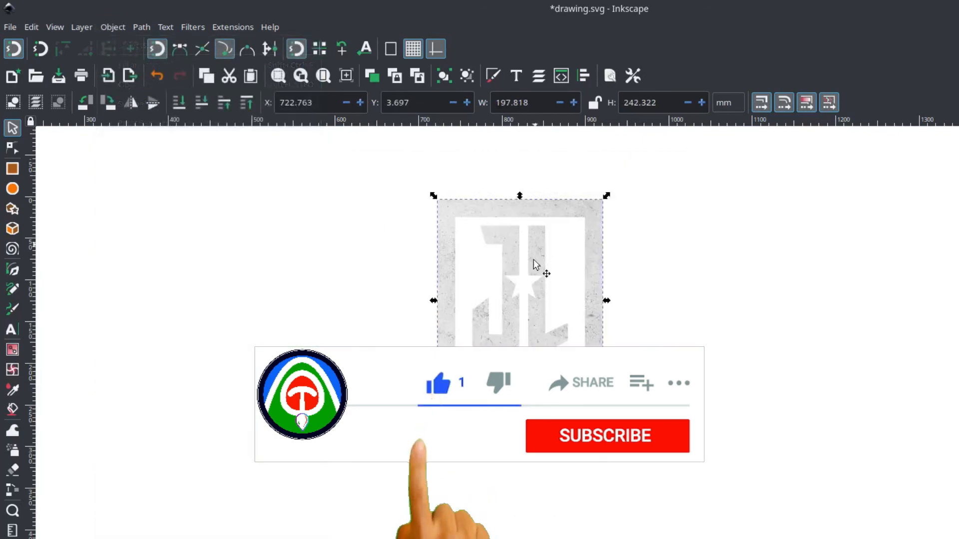
drag(537, 207, 486, 220)
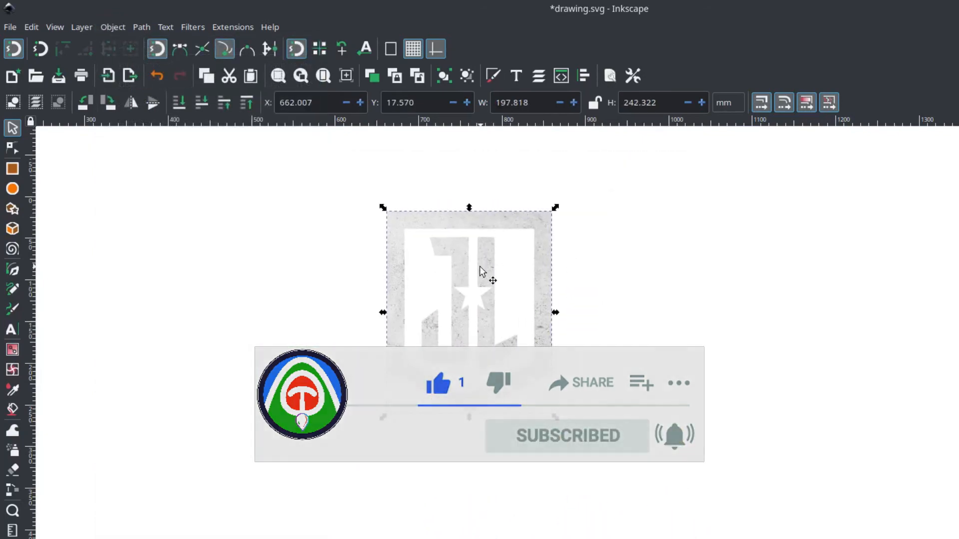
key(minus)
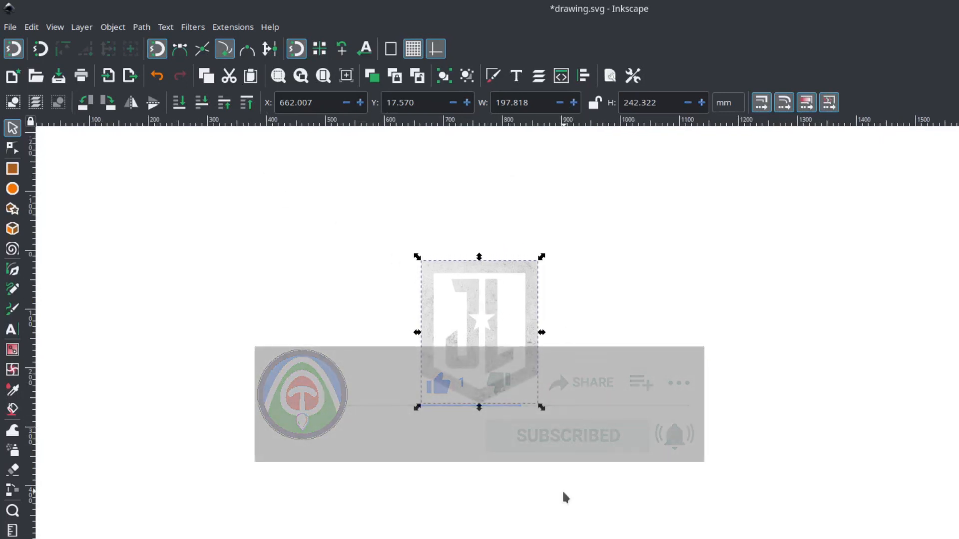
Create a background rectangle about 713 by 540 mm, lower it behind the clipped logo, and position it around the logo.
click(12, 169)
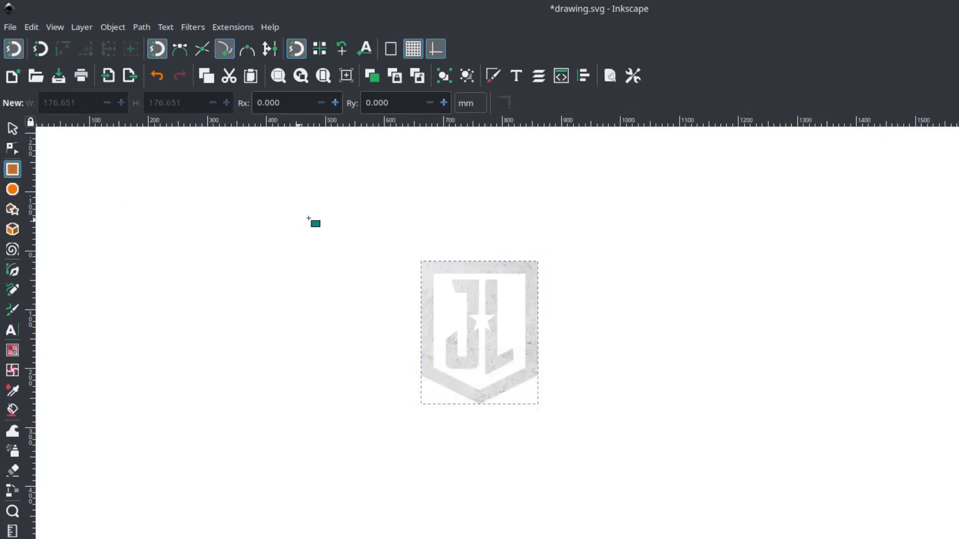
mouse_move(210, 167)
mouse_down()
mouse_move(502, 395)
mouse_move(710, 470)
mouse_move(724, 498)
mouse_up()
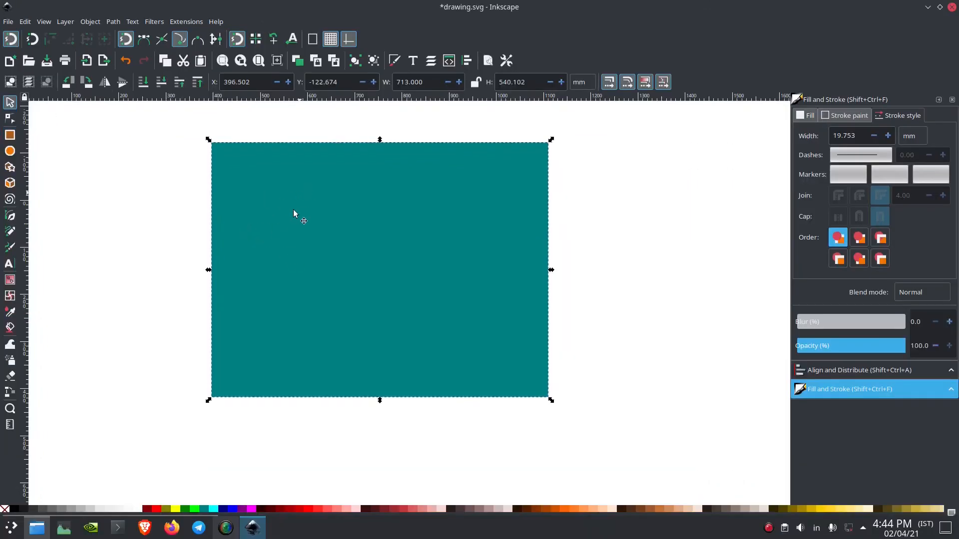
click(143, 83)
drag(355, 265, 364, 259)
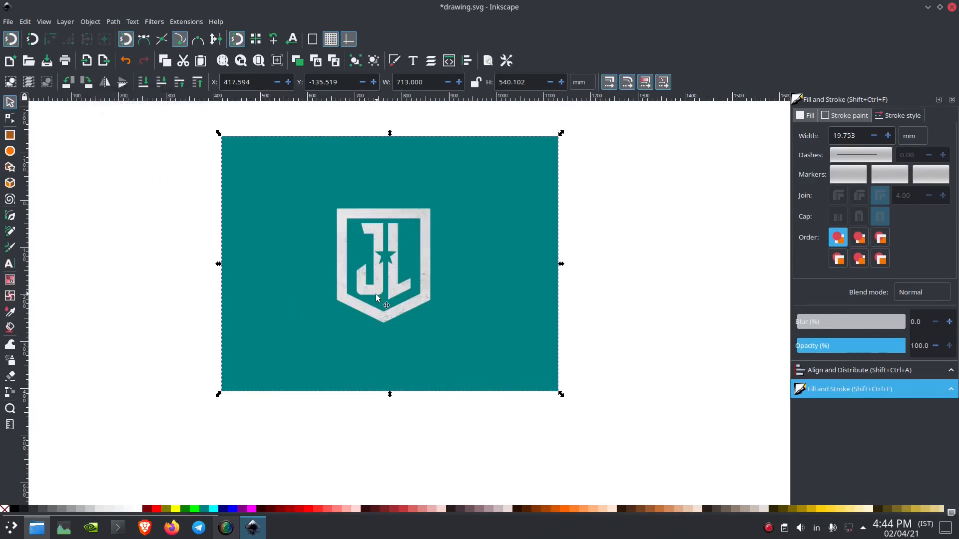
Fill the background rectangle with navy blue and reduce the fill's HSL lightness to a very dark navy.
click(225, 509)
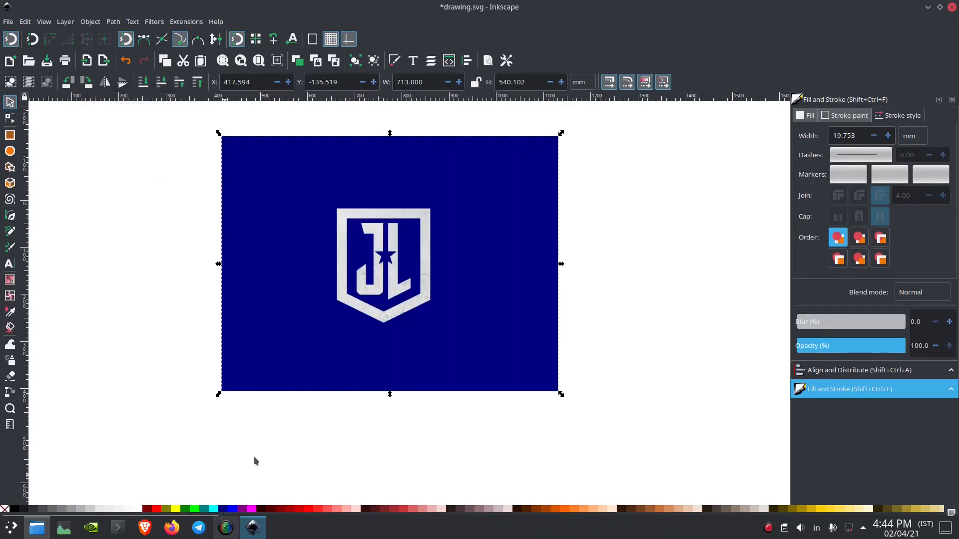
click(857, 370)
click(854, 389)
click(807, 118)
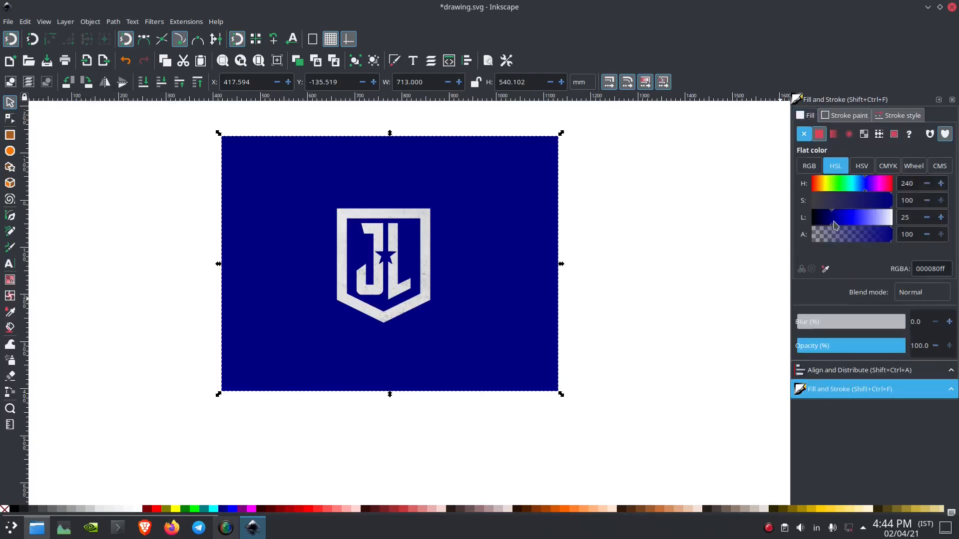
click(817, 220)
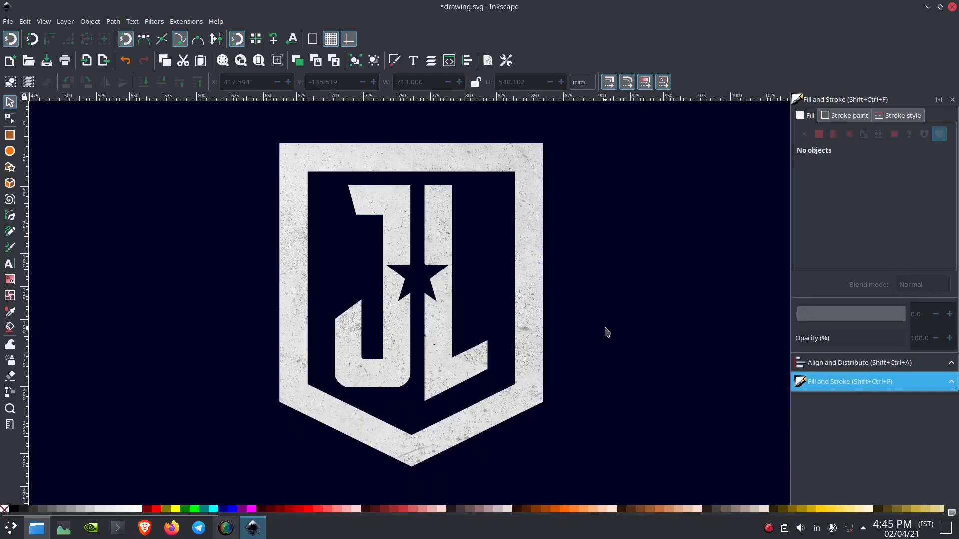